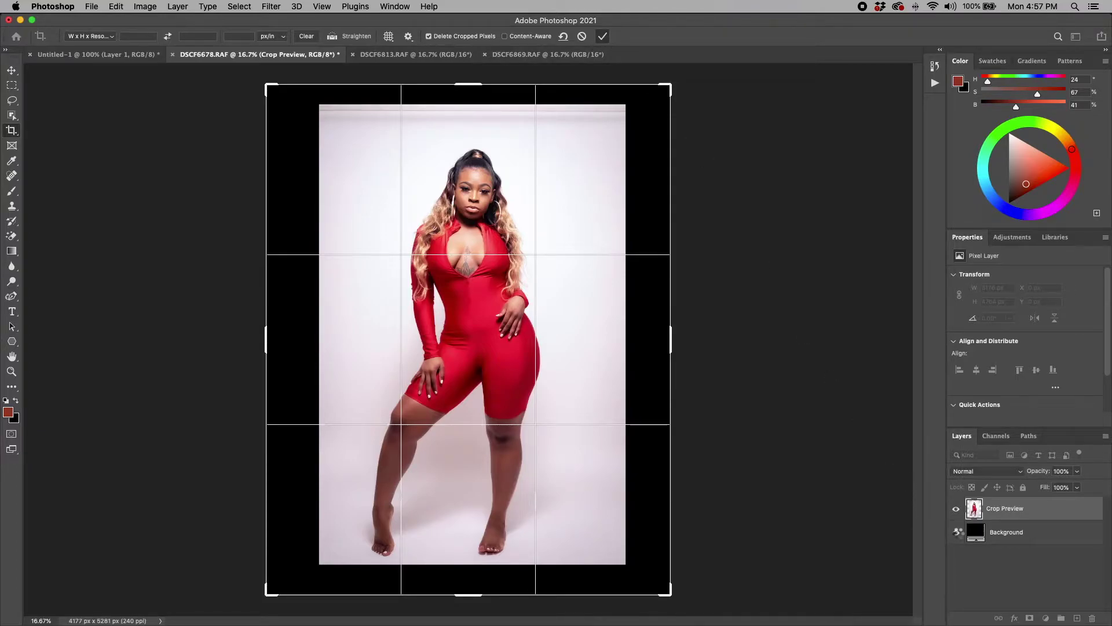
# Step: Hide the Background layer and stretch the backdrop strip above the model's head up to the canvas's upper edge with Free Transform
pyautogui.click(957, 533)
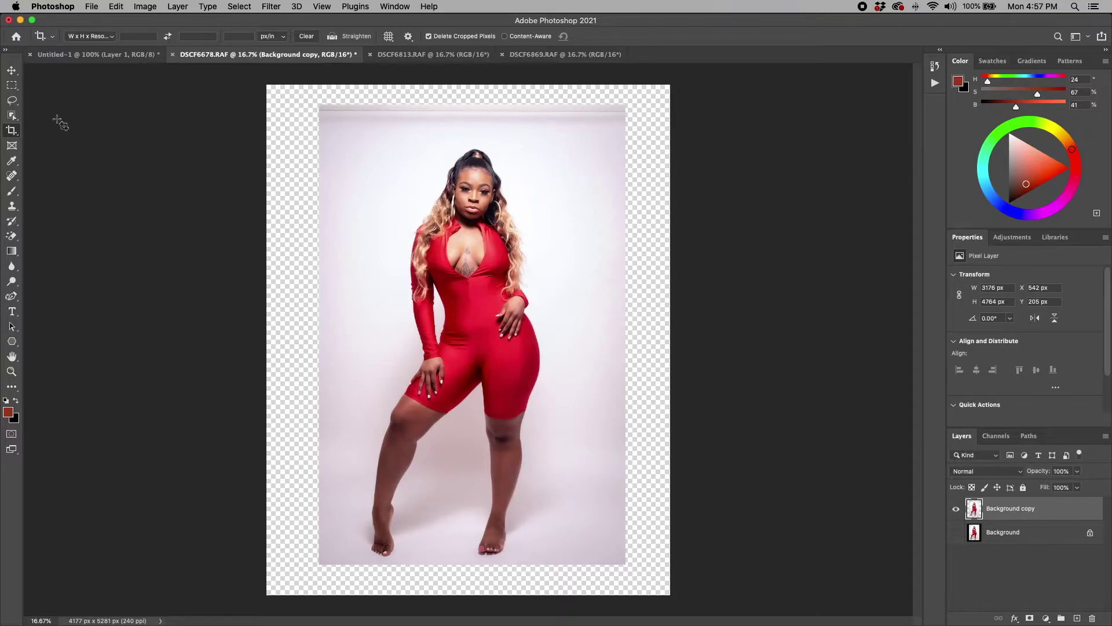
pyautogui.click(15, 87)
pyautogui.moveTo(266, 83); pyautogui.dragTo(697, 134)
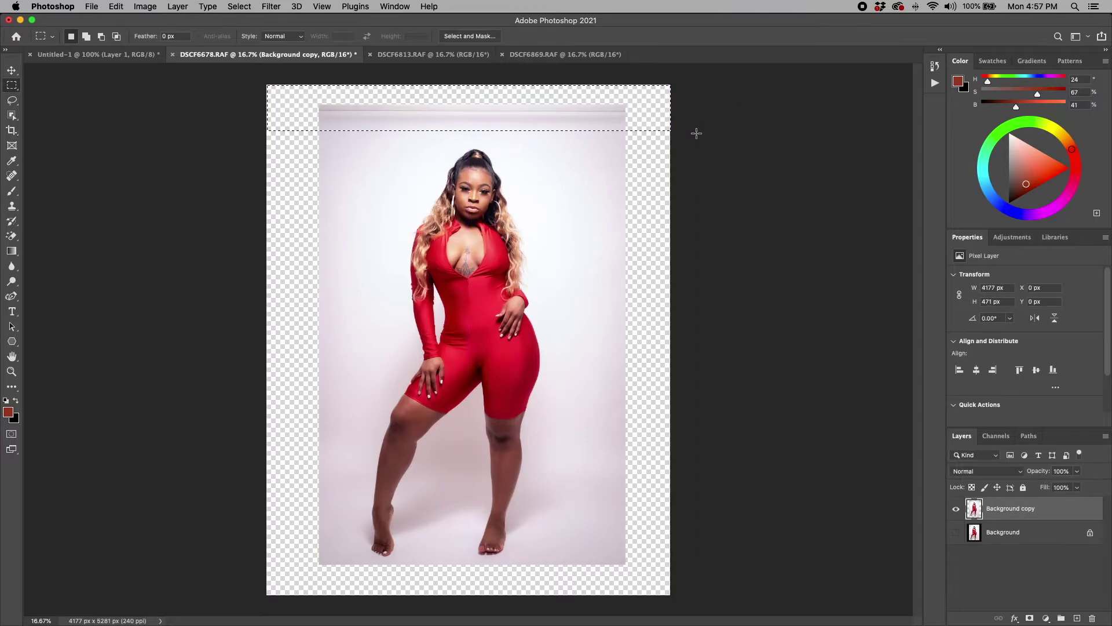
pyautogui.press('super+t')
pyautogui.moveTo(469, 86); pyautogui.dragTo(499, 35)
pyautogui.click(585, 35)
pyautogui.press('super+d')
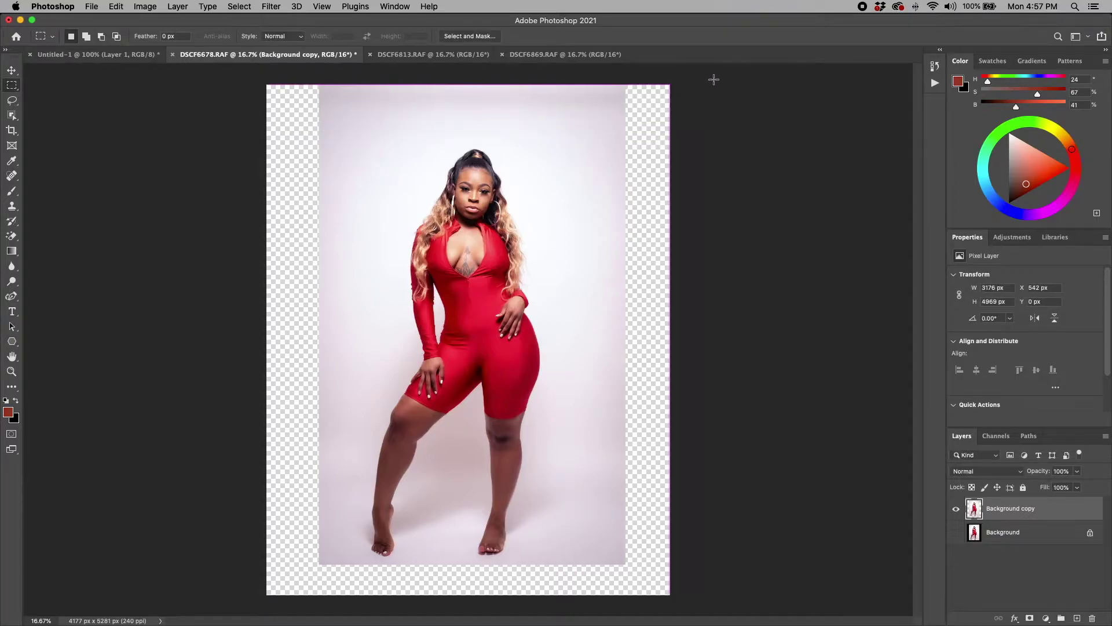
# Step: Select an about 1305 px wide backdrop strip to the model's right side of the image and stretch it outward to fill the empty canvas
pyautogui.moveTo(714, 80); pyautogui.dragTo(545, 621)
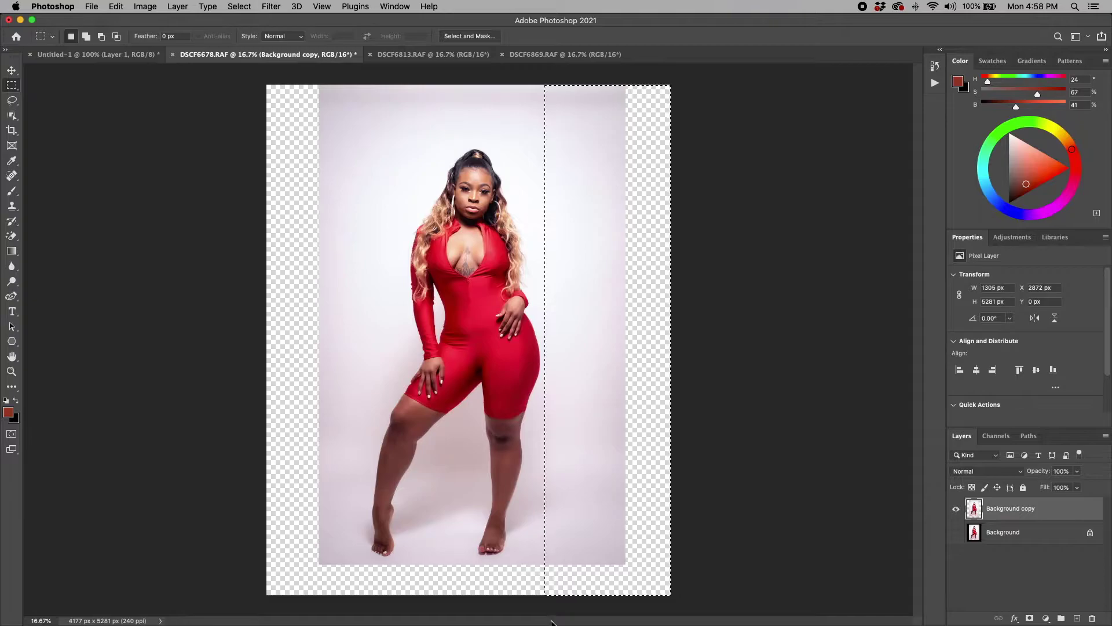
pyautogui.press('super+c')
pyautogui.press('super+t')
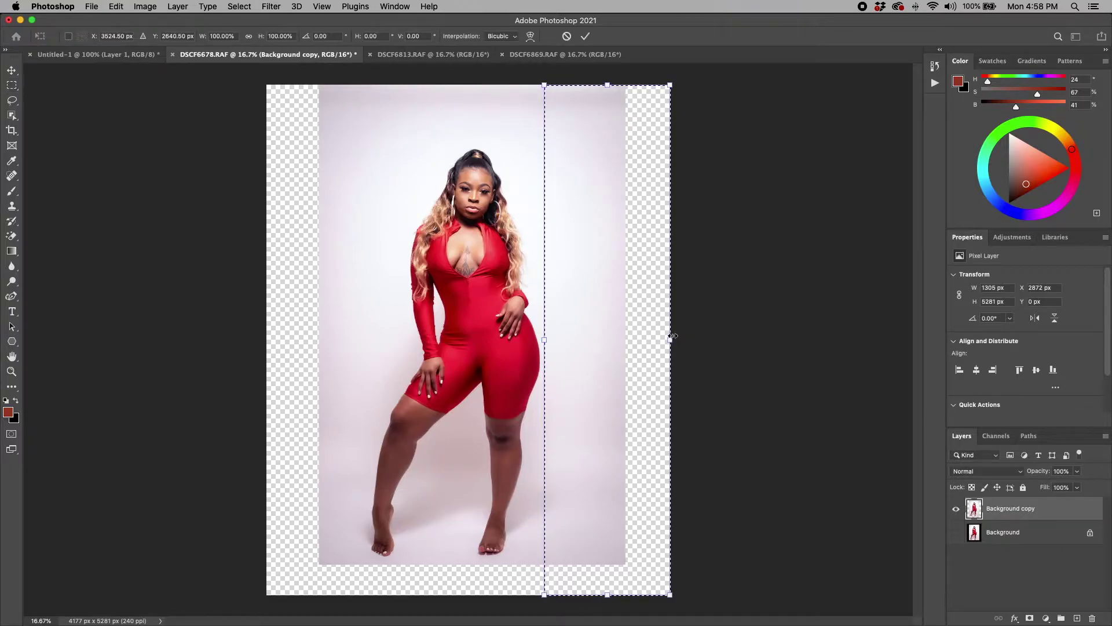
pyautogui.moveTo(683, 338); pyautogui.dragTo(807, 340)
pyautogui.click(586, 36)
pyautogui.press('super+d')
# Step: Select an about 953 px wide strip along the image's left edge and stretch its backdrop outward to fill the empty canvas
pyautogui.moveTo(239, 66); pyautogui.dragTo(359, 615)
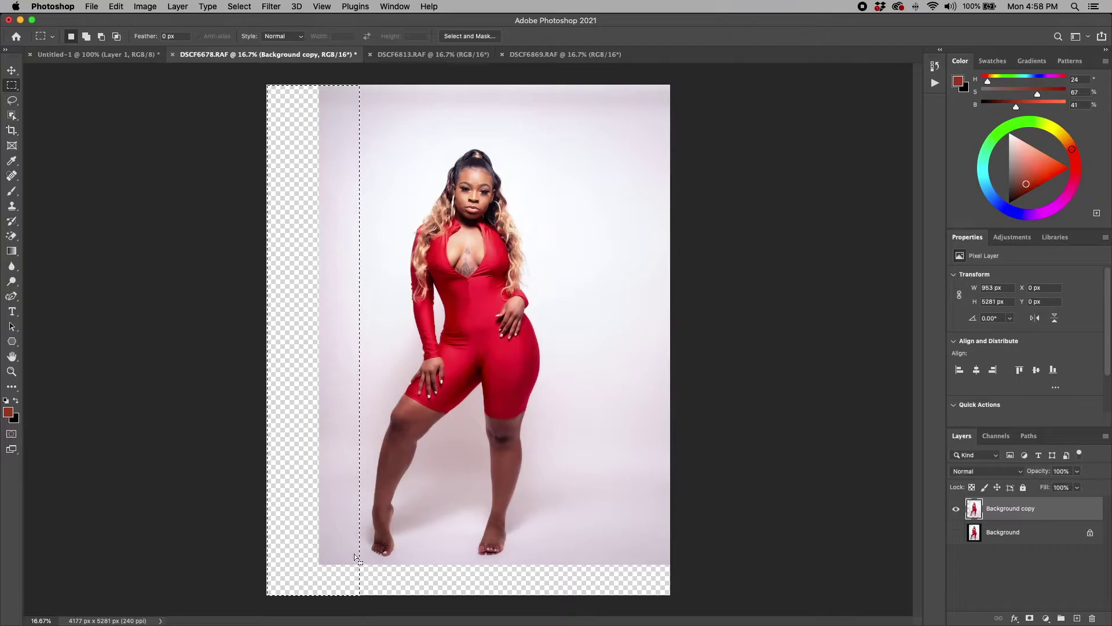
pyautogui.press('super+t')
pyautogui.moveTo(267, 339); pyautogui.dragTo(117, 340)
pyautogui.click(567, 36)
pyautogui.press('super+d')
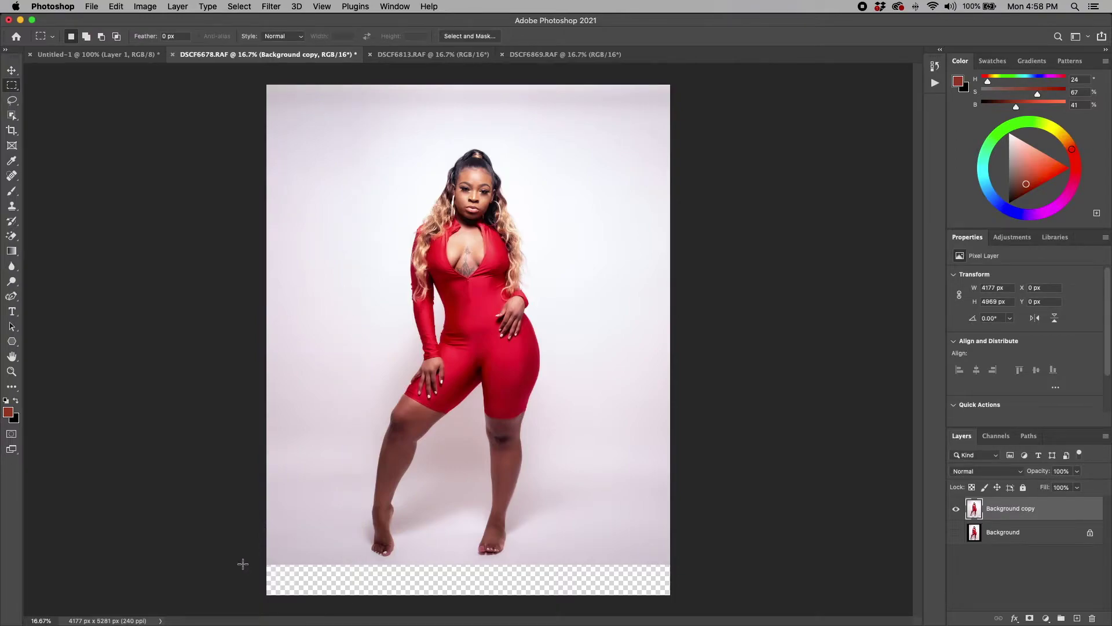
# Step: Select the about 389 px tall strip just below the feet and stretch its floor downward, then deselect it
pyautogui.moveTo(675, 599); pyautogui.dragTo(241, 561)
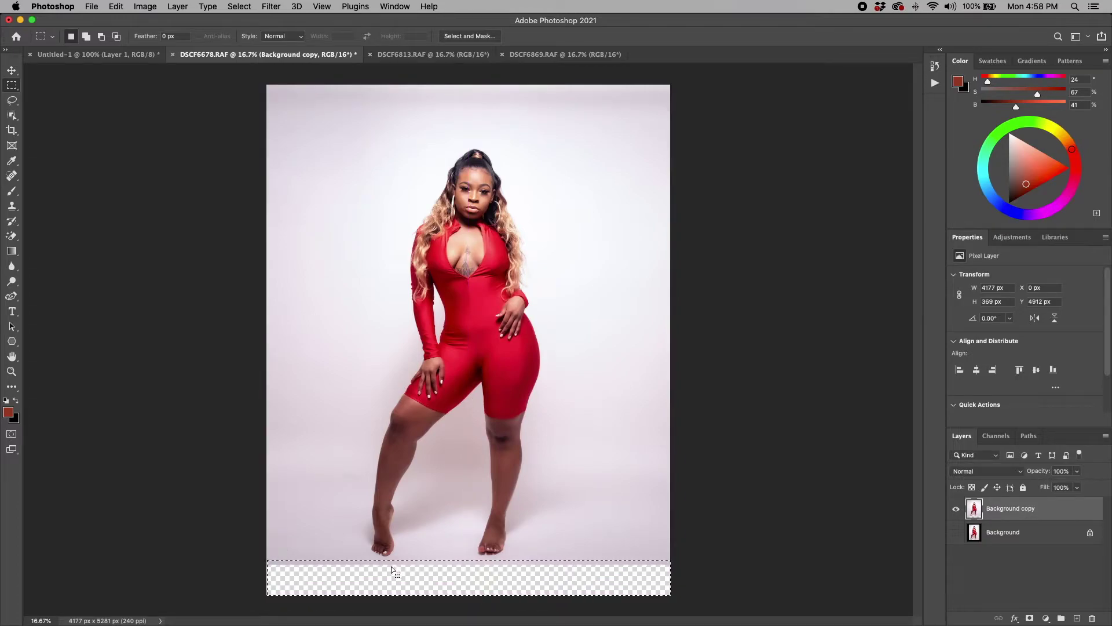
pyautogui.press('super+t')
pyautogui.moveTo(461, 595); pyautogui.dragTo(468, 622)
pyautogui.click(585, 36)
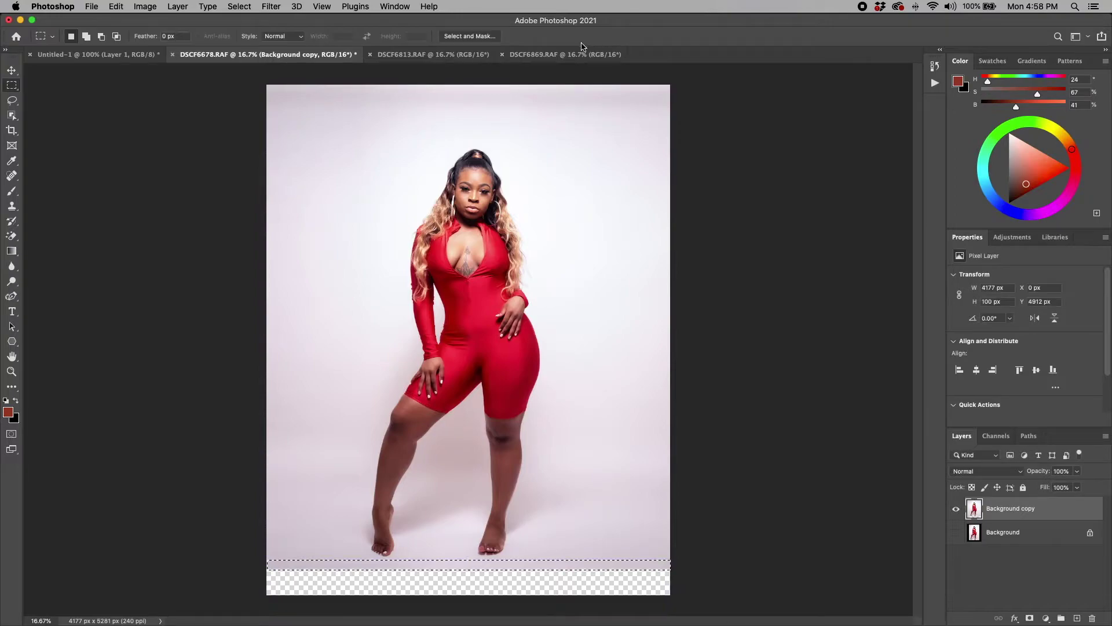
pyautogui.press('super+d')
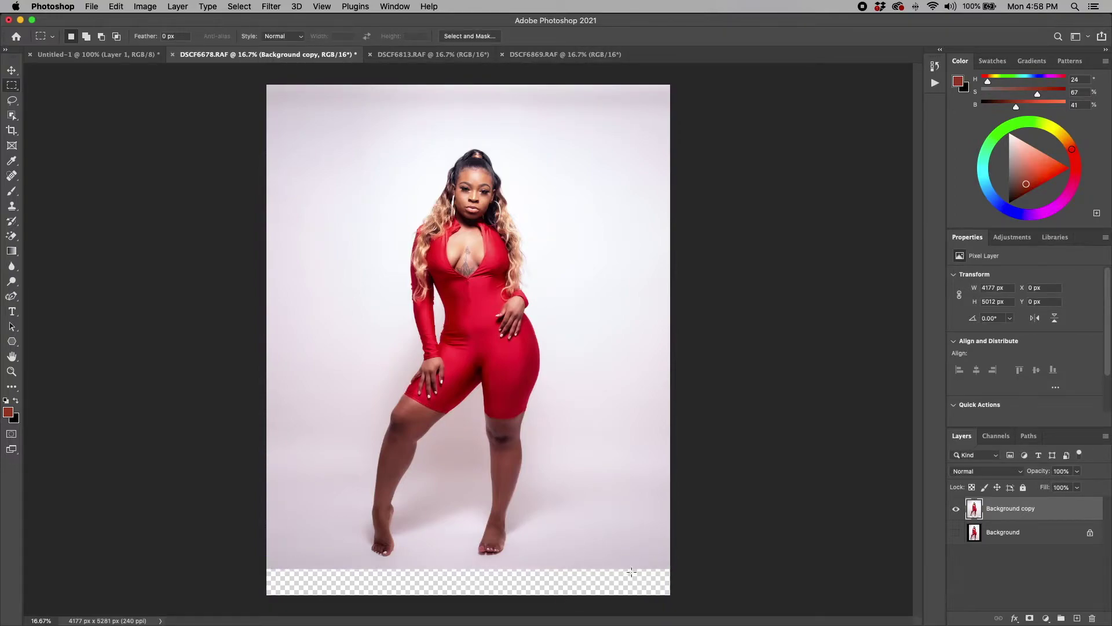
# Step: Reselect the floor strip below the feet, about 365 px tall, and stretch it to about 443% height to fill the remaining canvas
pyautogui.moveTo(713, 605); pyautogui.dragTo(210, 560)
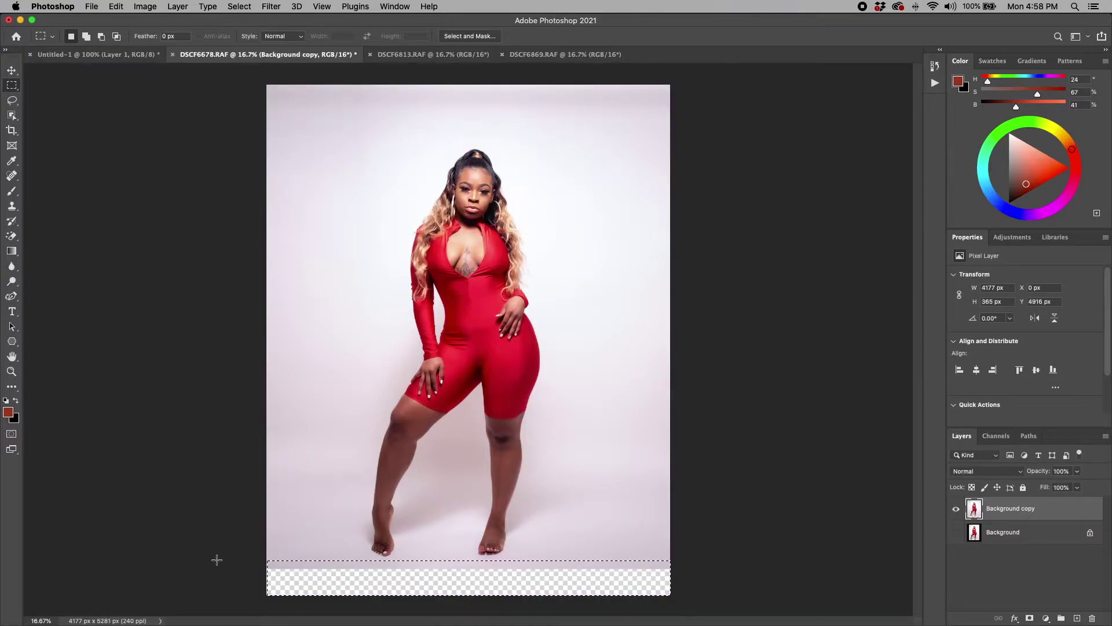
pyautogui.press('super+t')
pyautogui.moveTo(466, 598); pyautogui.dragTo(453, 611)
pyautogui.press('super+minus')
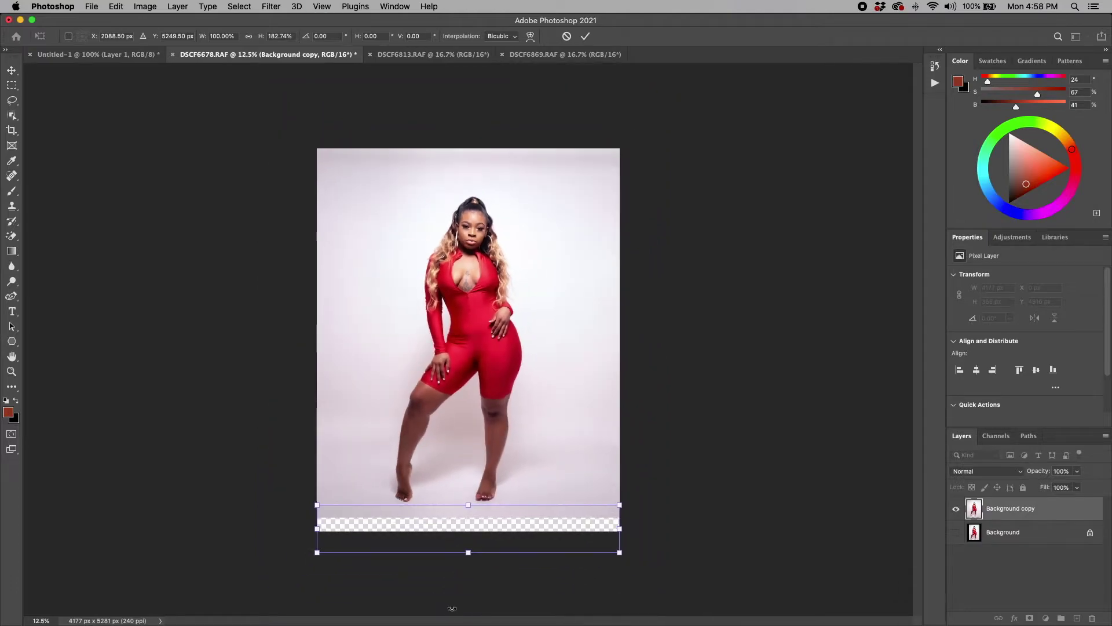
pyautogui.moveTo(470, 552); pyautogui.dragTo(469, 620)
pyautogui.click(586, 36)
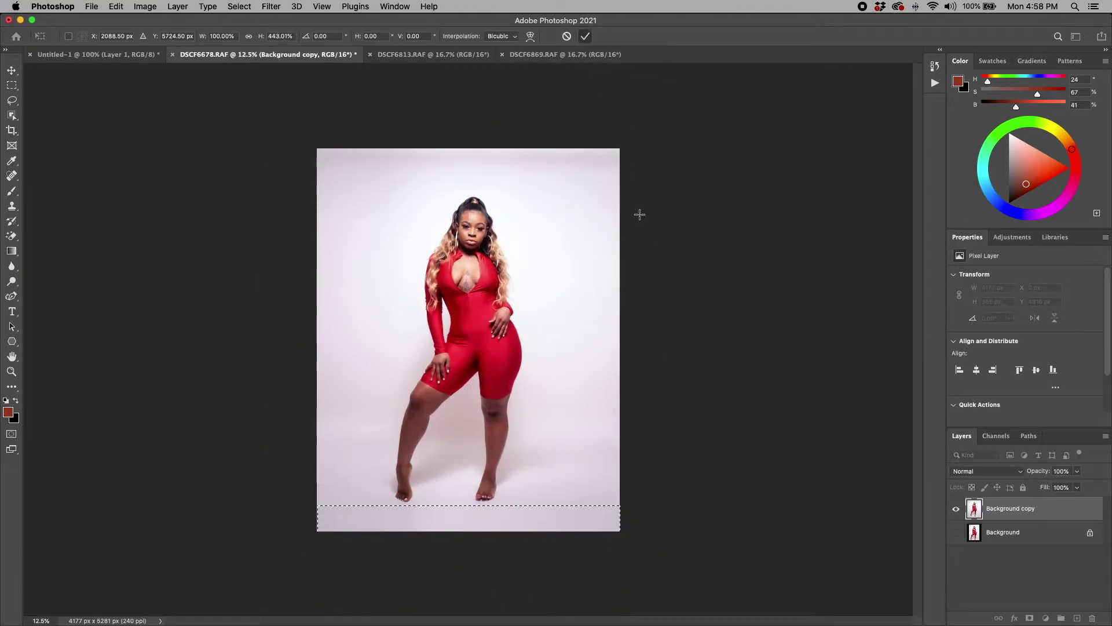
pyautogui.press('super+d')
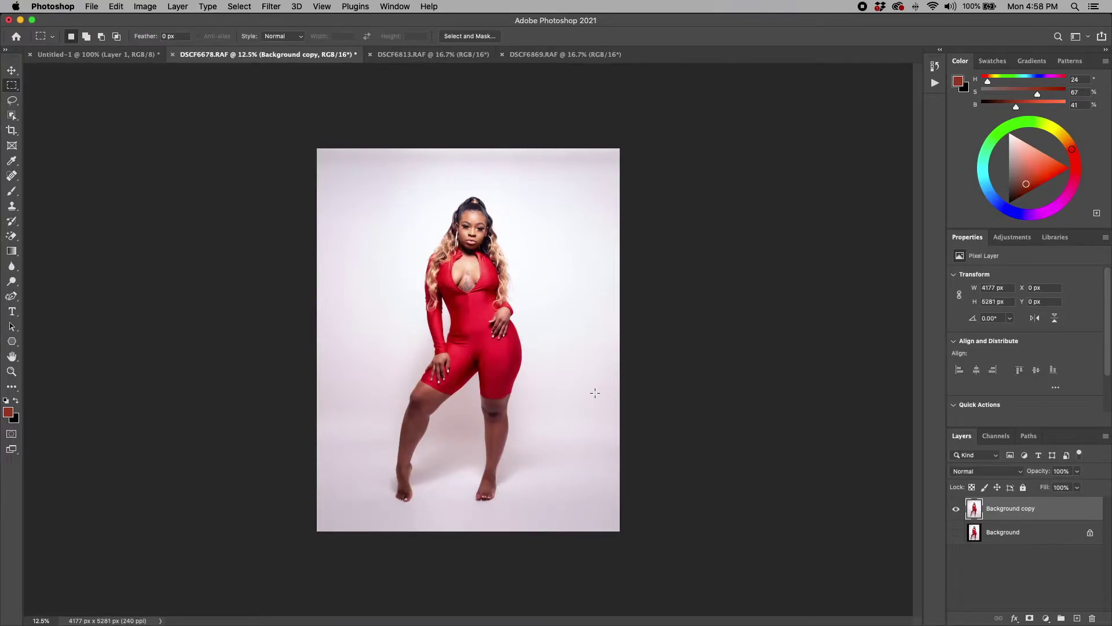
pyautogui.press('super+equal')
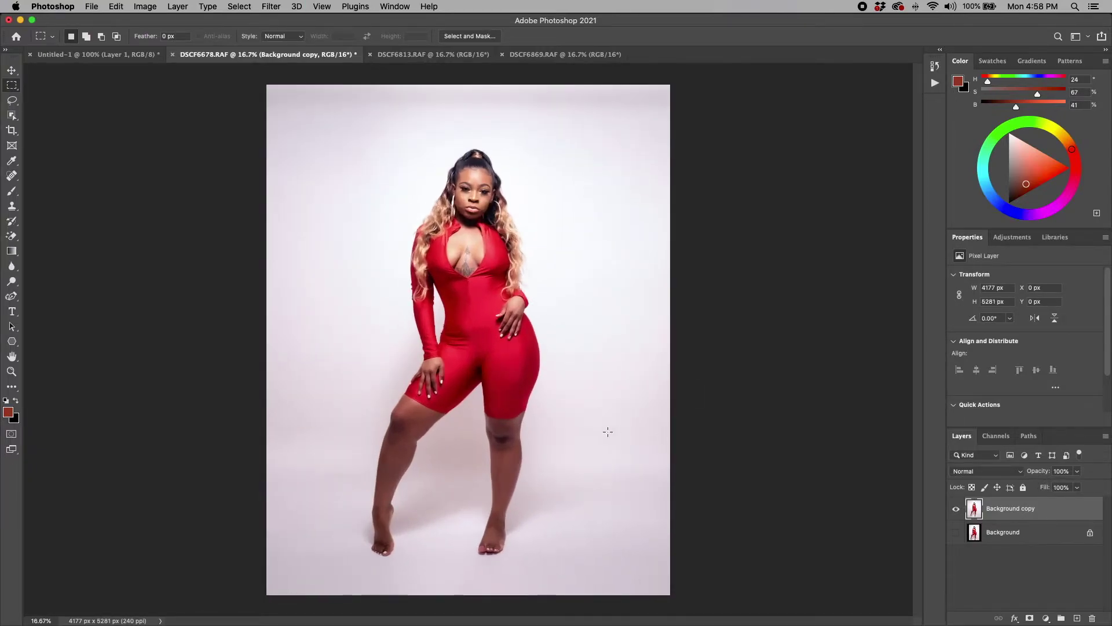
# Step: Remove blemishes on the floor around and below the model's feet with the Spot Healing Brush
pyautogui.click(11, 176)
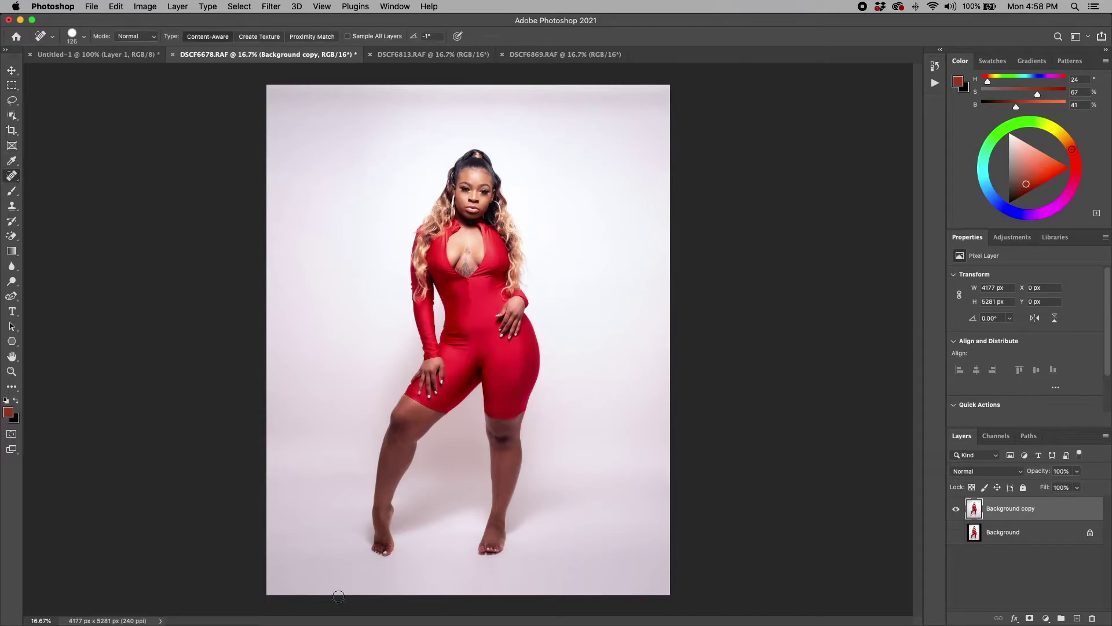
pyautogui.rightClick(13, 176)
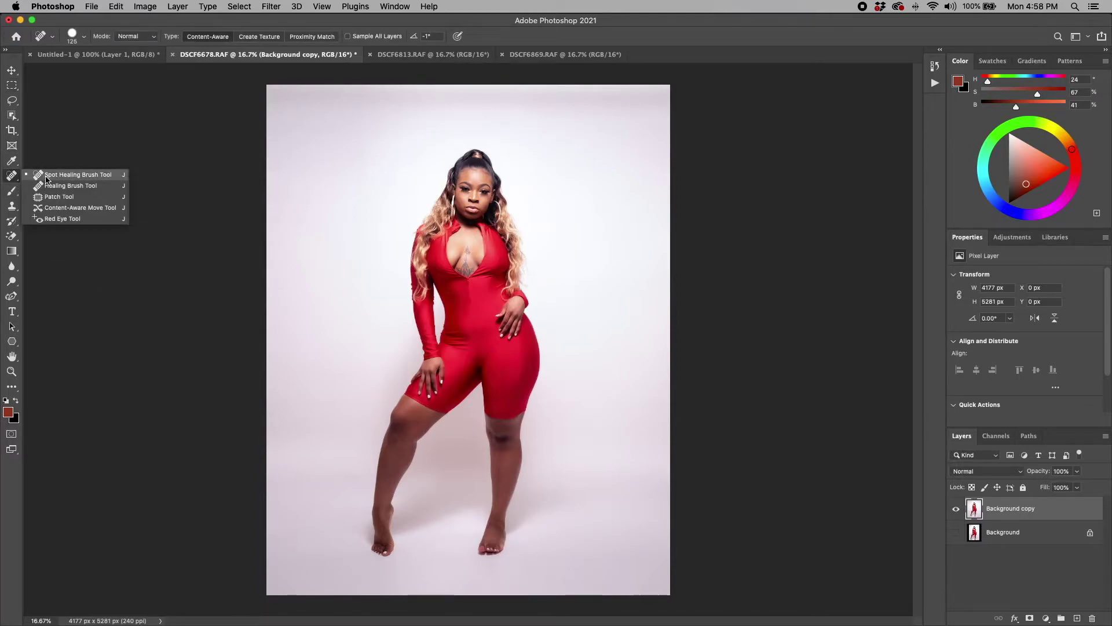
pyautogui.click(47, 176)
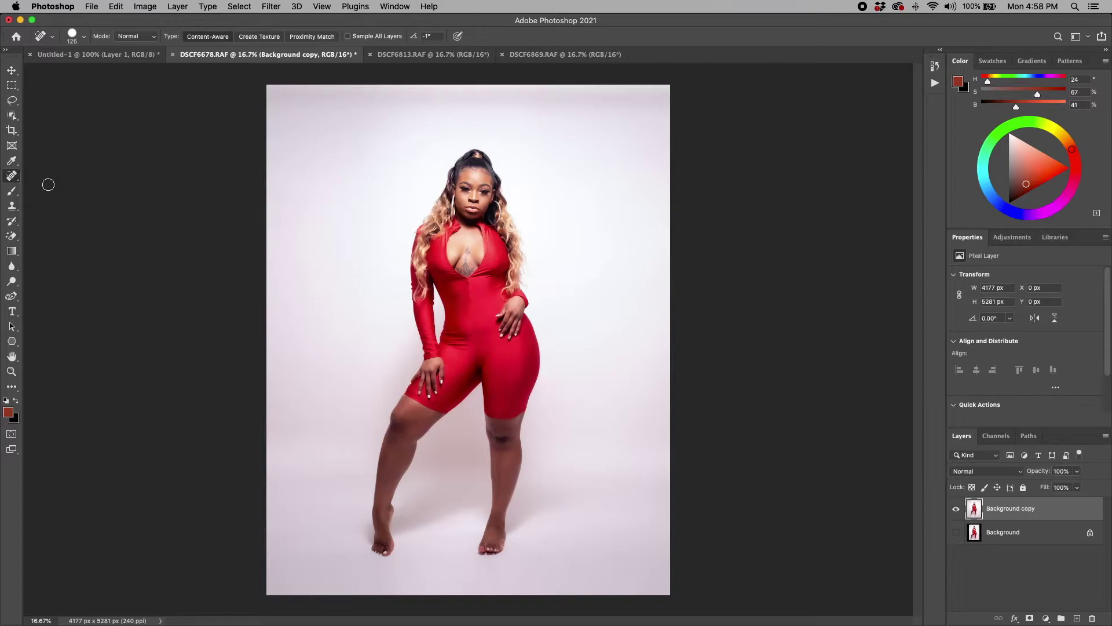
pyautogui.click(316, 539)
pyautogui.click(446, 562)
pyautogui.click(546, 554)
pyautogui.click(310, 551)
pyautogui.click(287, 574)
pyautogui.click(311, 503)
# Step: Outline the floor blemish left of the feet with the Patch tool and fill it with Content-Aware at 100% opacity
pyautogui.rightClick(12, 175)
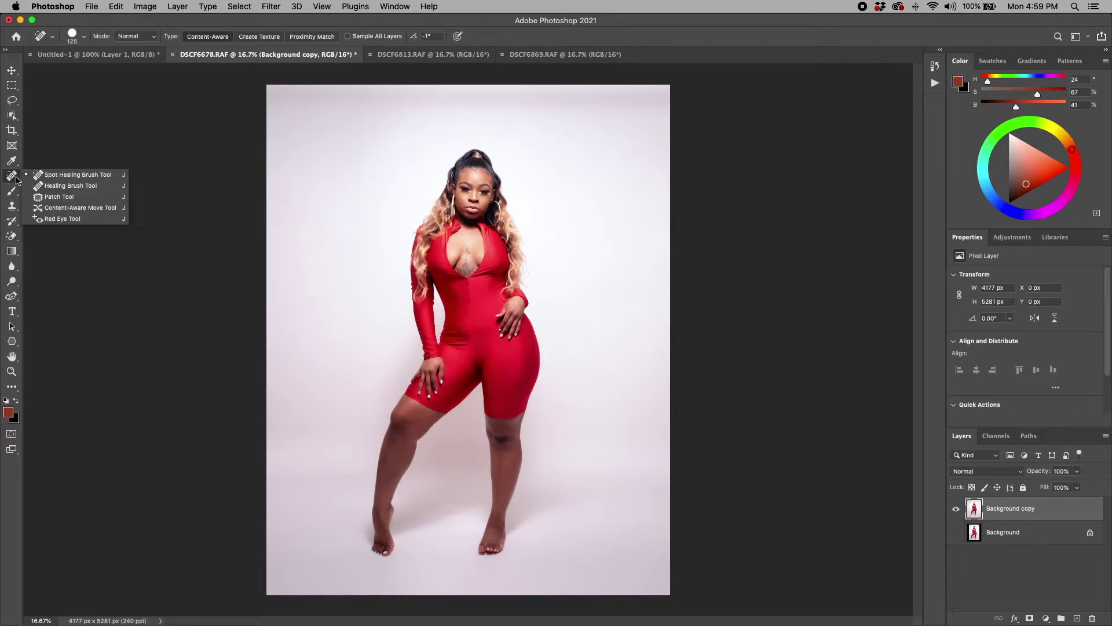
pyautogui.click(53, 199)
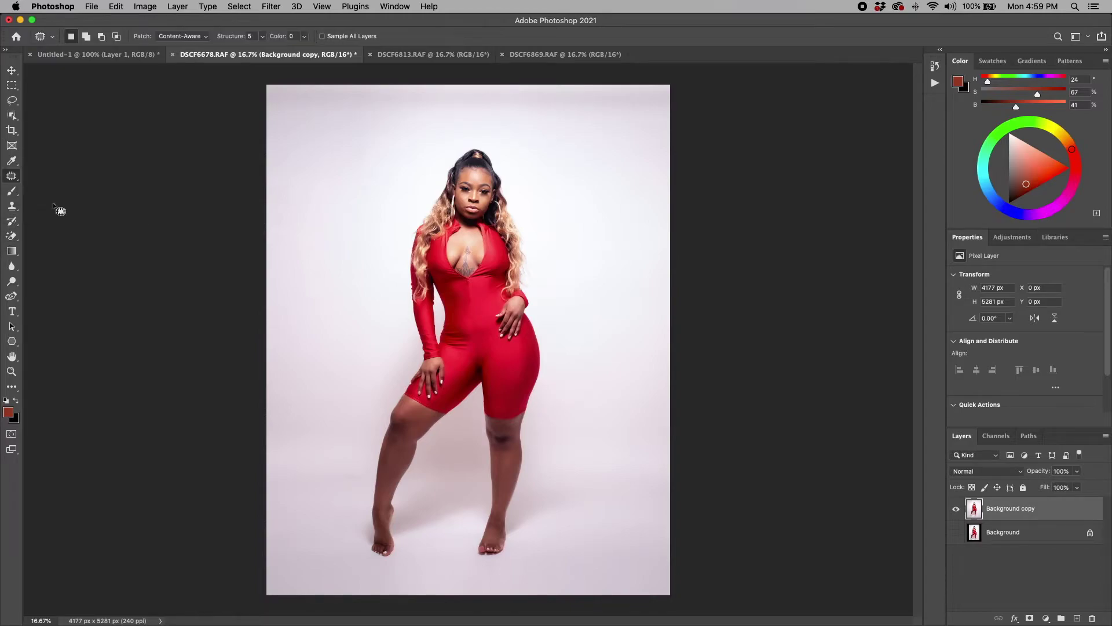
pyautogui.moveTo(323, 534); pyautogui.dragTo(324, 530)
pyautogui.rightClick(312, 521)
pyautogui.click(319, 542)
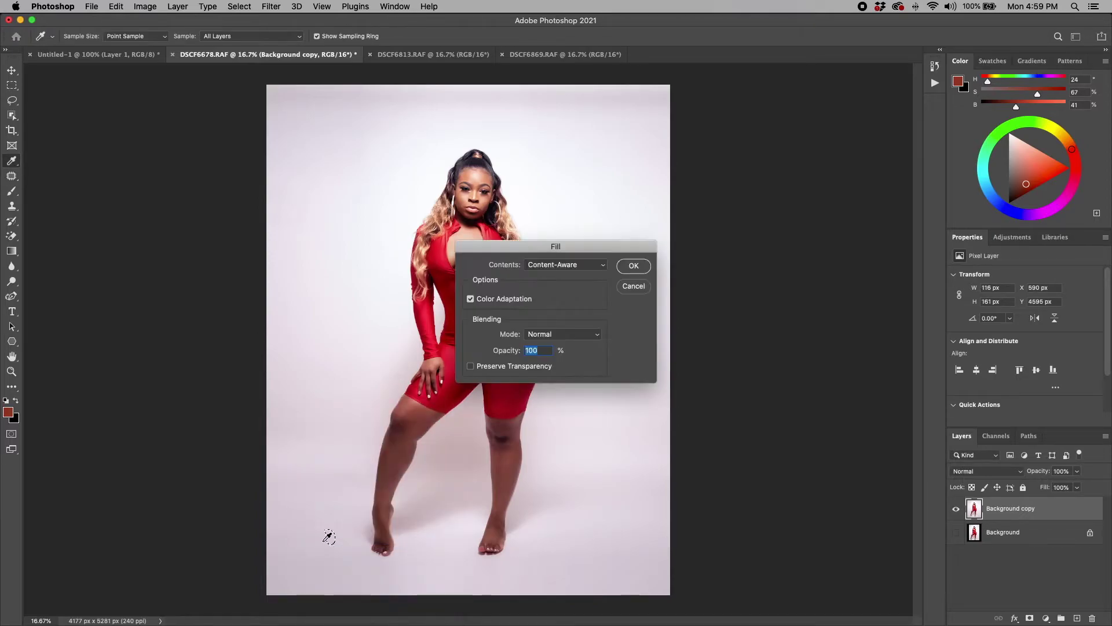
pyautogui.press('Return')
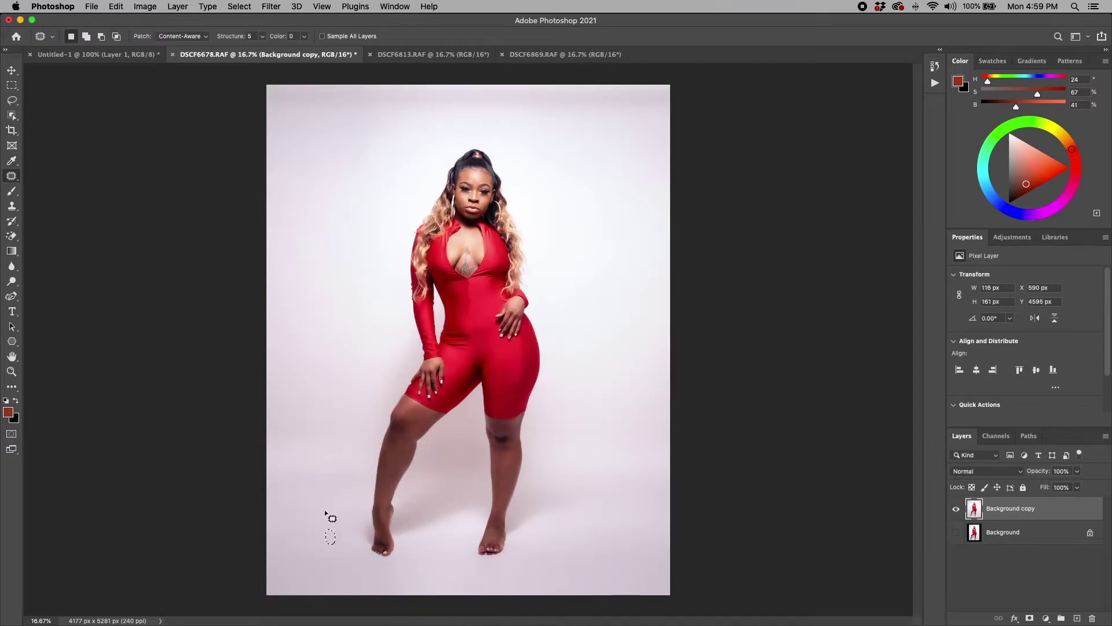
pyautogui.press('super+d')
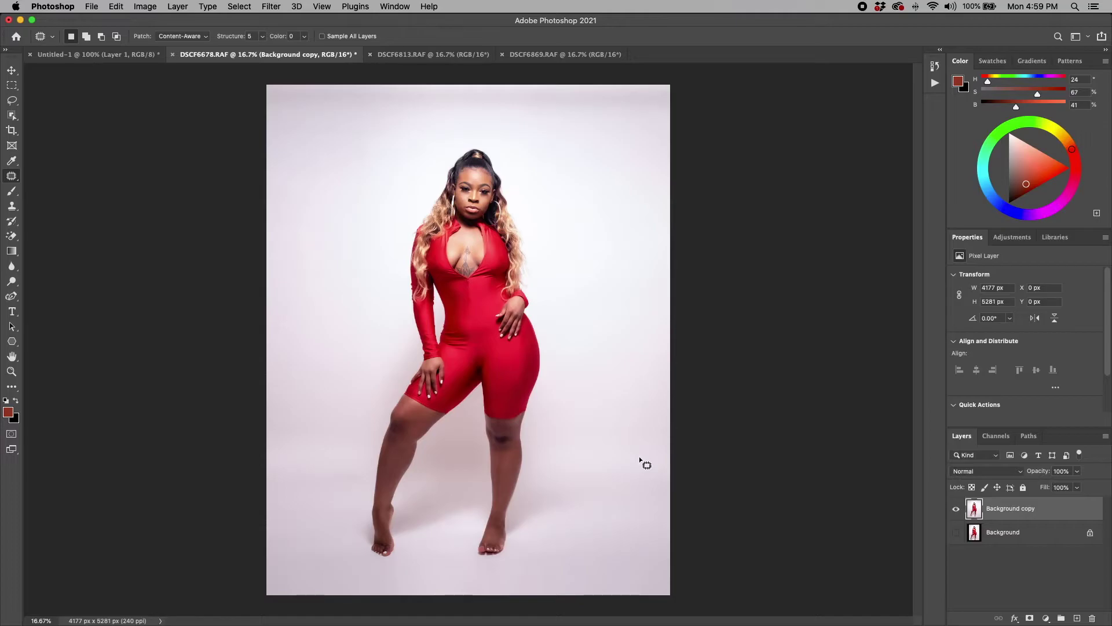
# Step: Outline the backdrop blemish near the right edge at calf height and remove it with a Content-Aware fill
pyautogui.moveTo(641, 460); pyautogui.dragTo(635, 460)
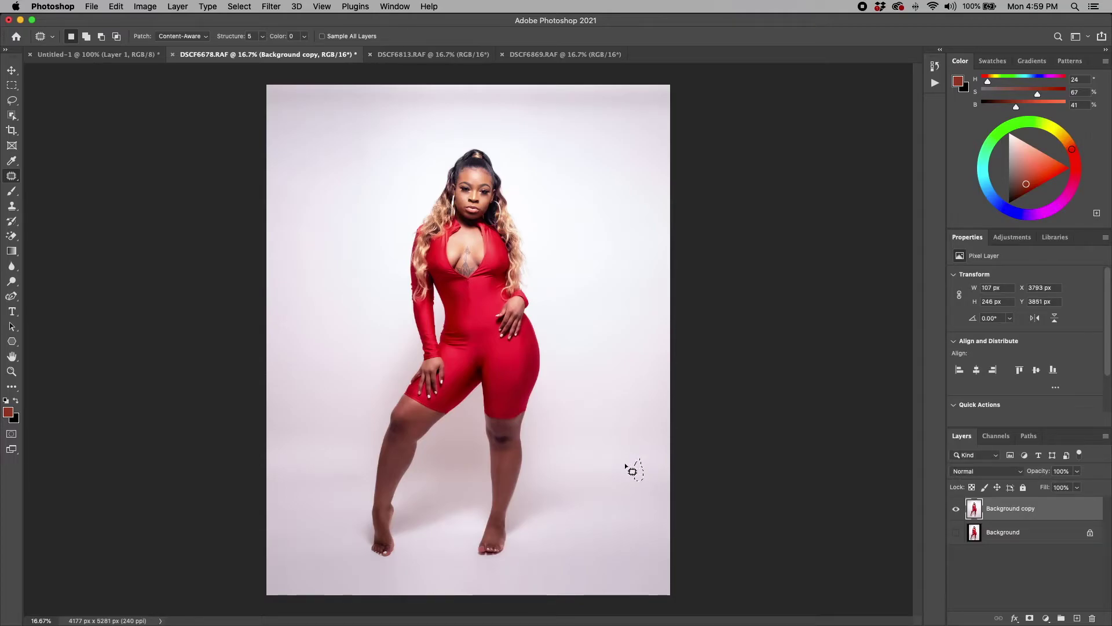
pyautogui.rightClick(624, 465)
pyautogui.click(658, 542)
pyautogui.click(627, 266)
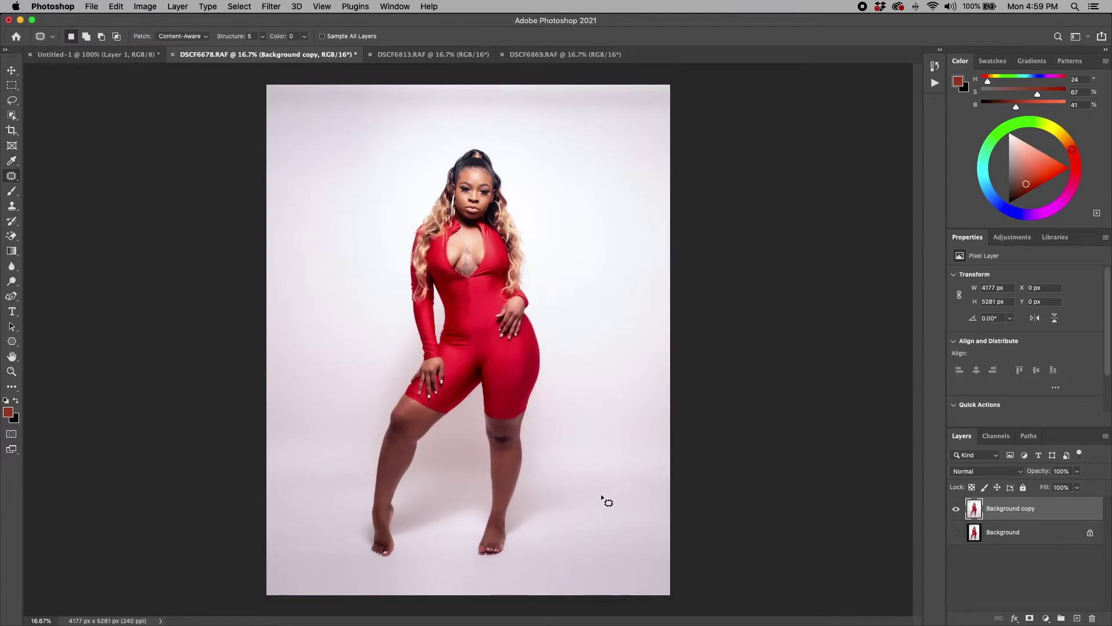
# Step: Heal the remaining marks on the floor on both sides of the model's feet with the Spot Healing Brush
pyautogui.rightClick(12, 176)
pyautogui.click(58, 174)
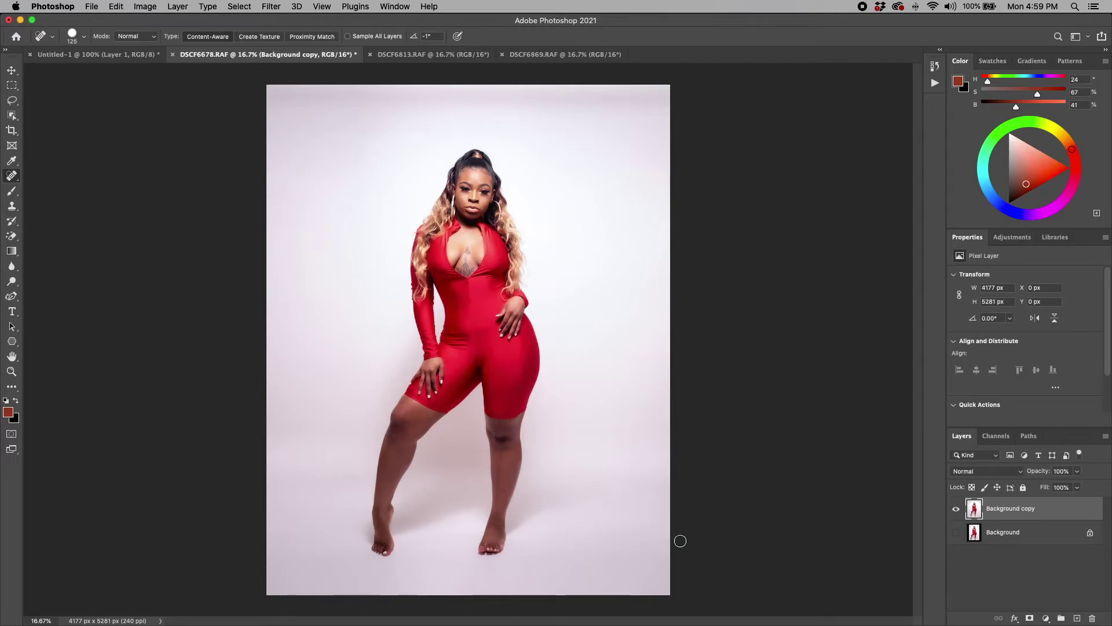
pyautogui.click(572, 526)
pyautogui.click(577, 524)
pyautogui.click(316, 502)
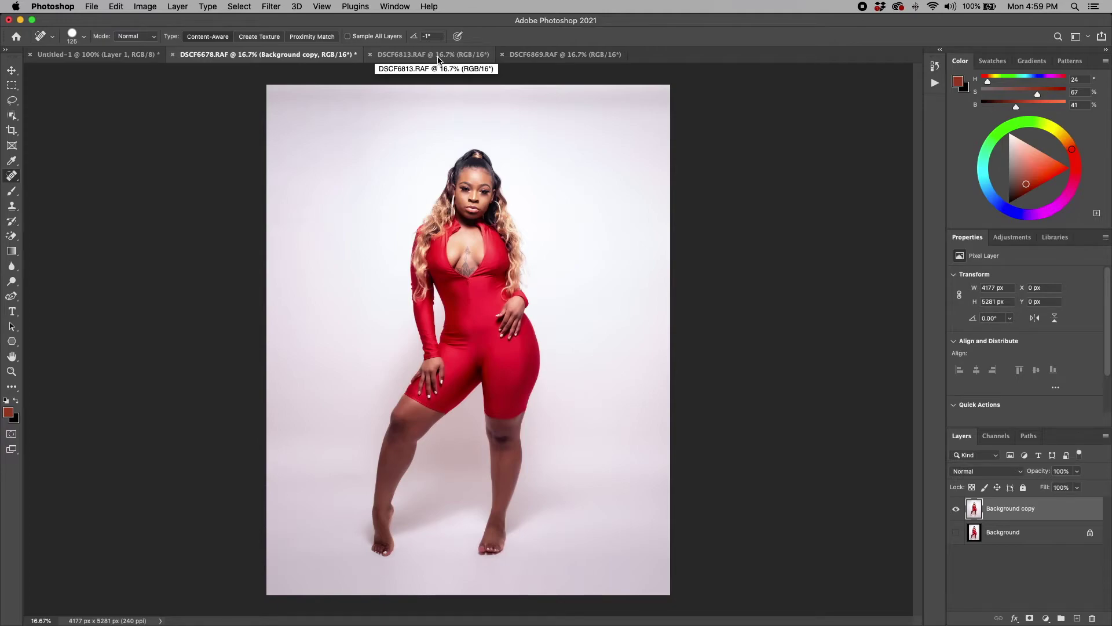
# Step: Duplicate the Background layer in DSCF6813.RAF and extend the canvas on all sides with the Crop tool to about 4267 x 5536 px
pyautogui.click(433, 54)
pyautogui.moveTo(1077, 521); pyautogui.dragTo(1077, 618)
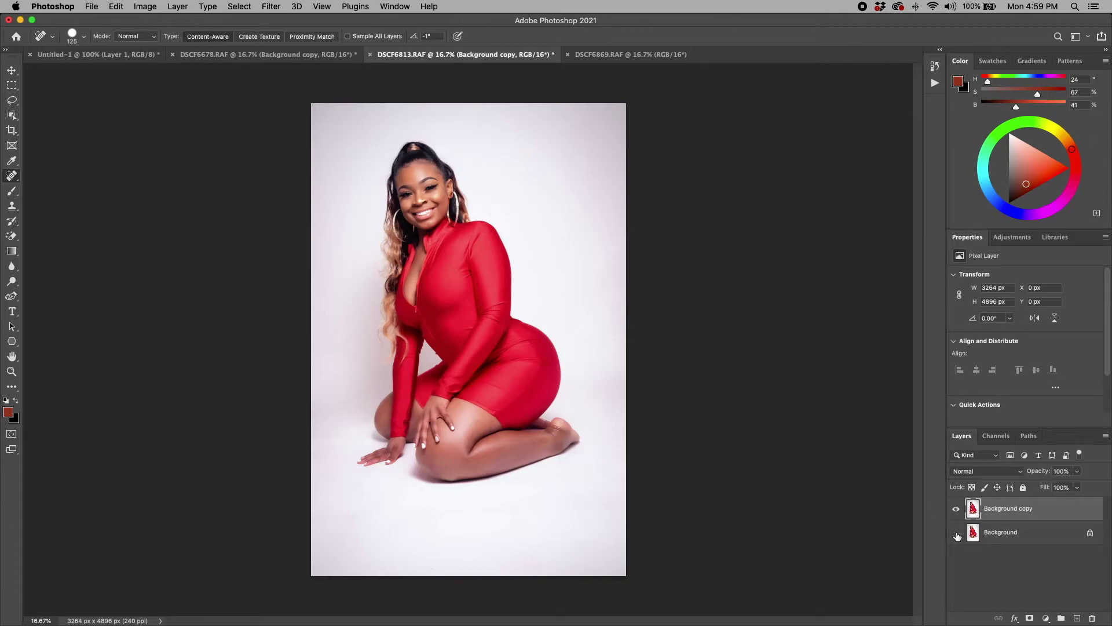
pyautogui.click(12, 130)
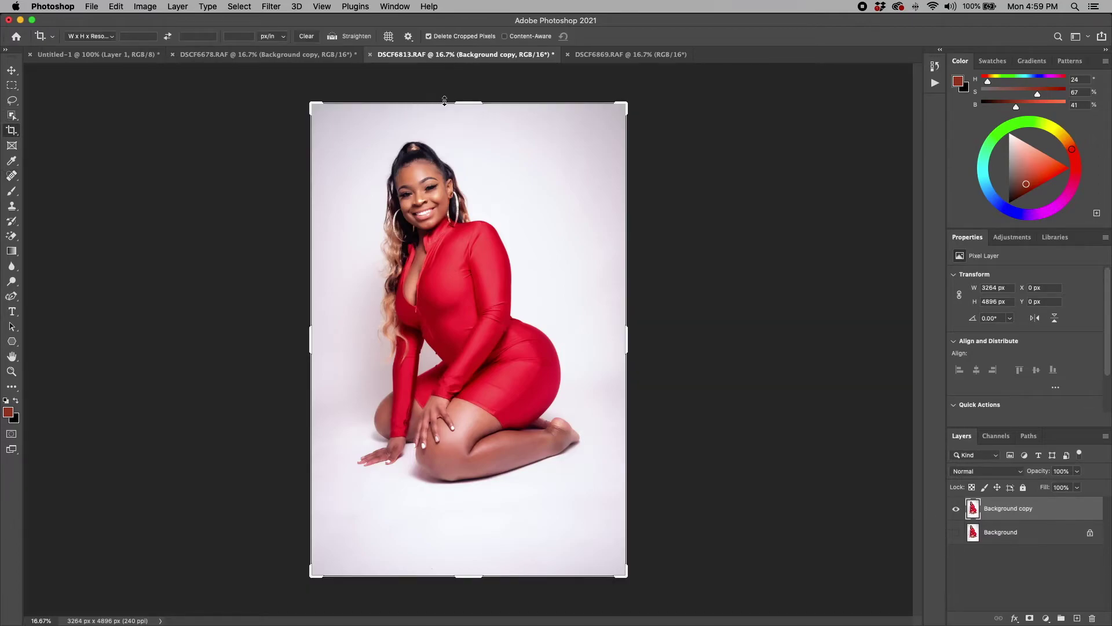
pyautogui.moveTo(475, 102); pyautogui.dragTo(474, 89)
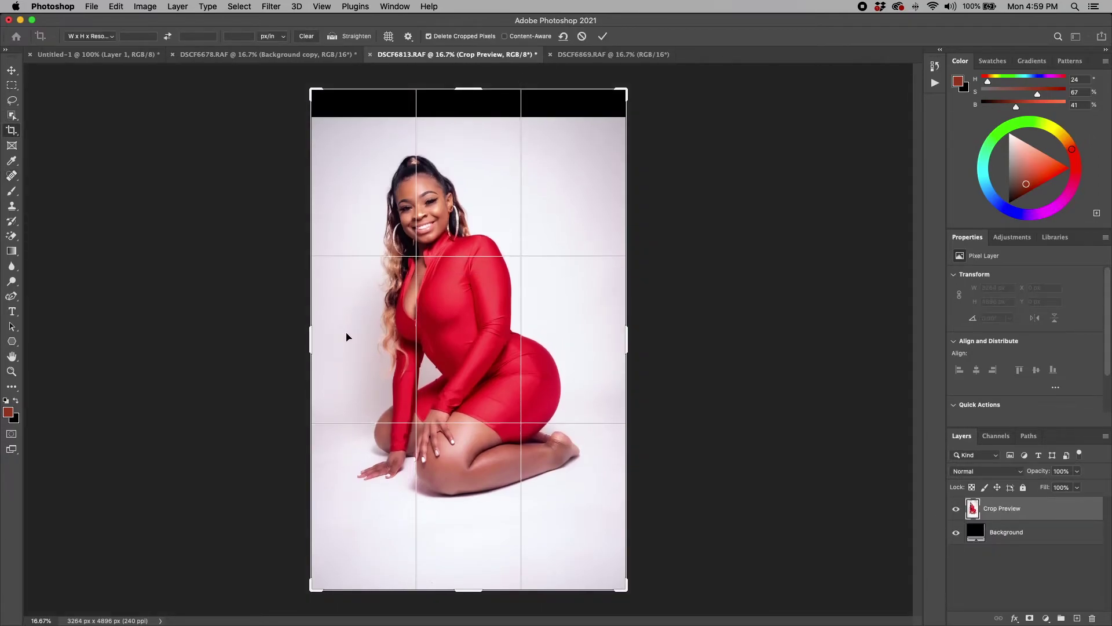
pyautogui.moveTo(310, 339); pyautogui.dragTo(282, 335)
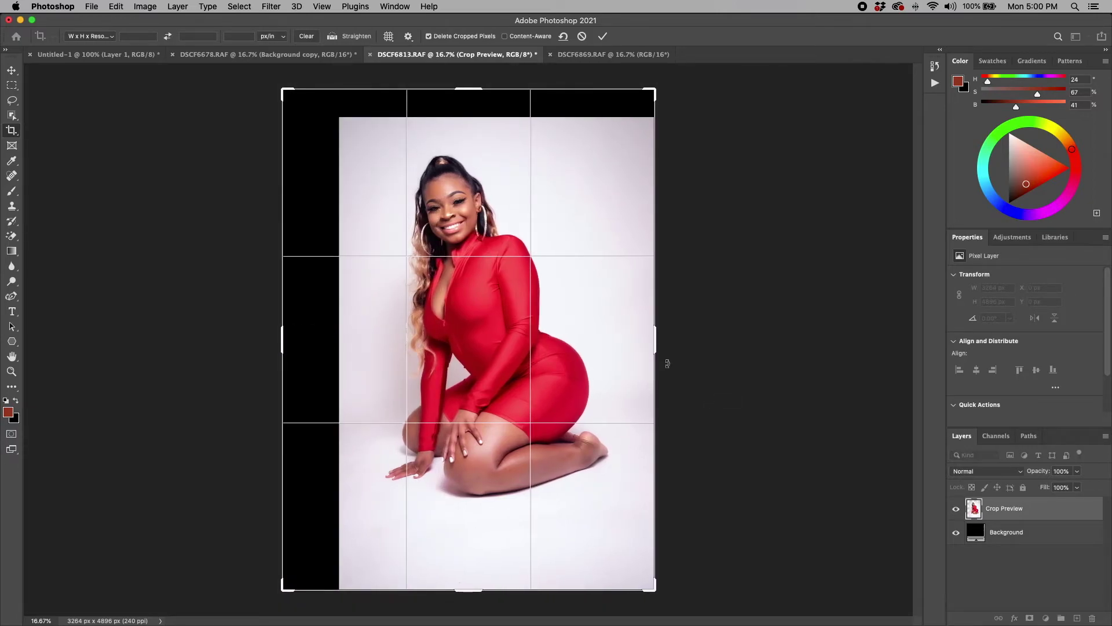
pyautogui.moveTo(649, 338); pyautogui.dragTo(675, 338)
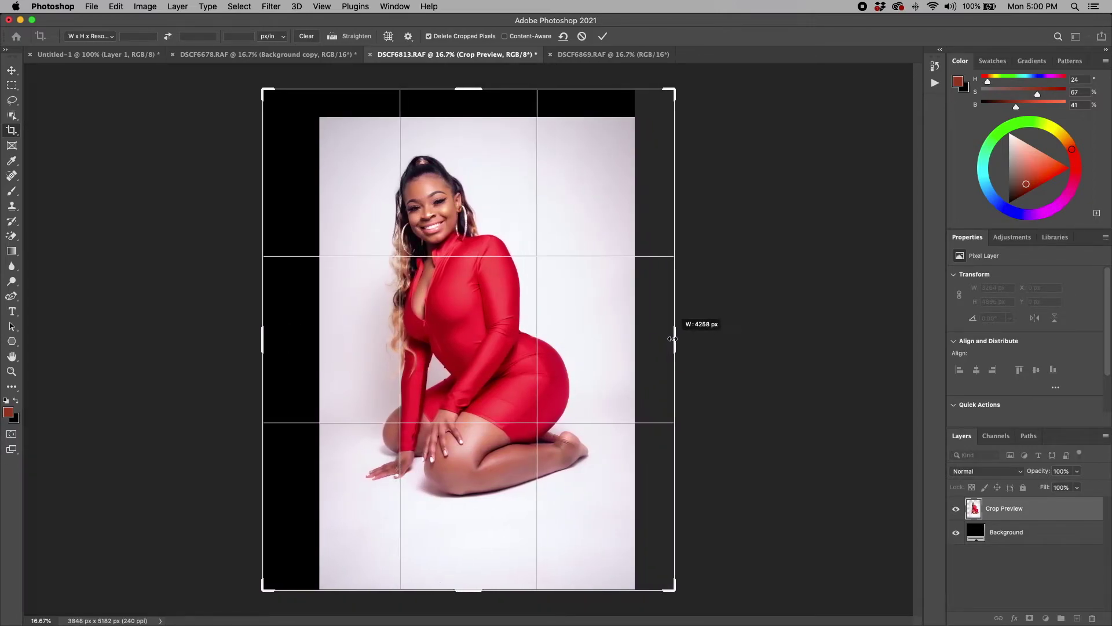
pyautogui.moveTo(474, 597); pyautogui.dragTo(474, 606)
pyautogui.click(603, 36)
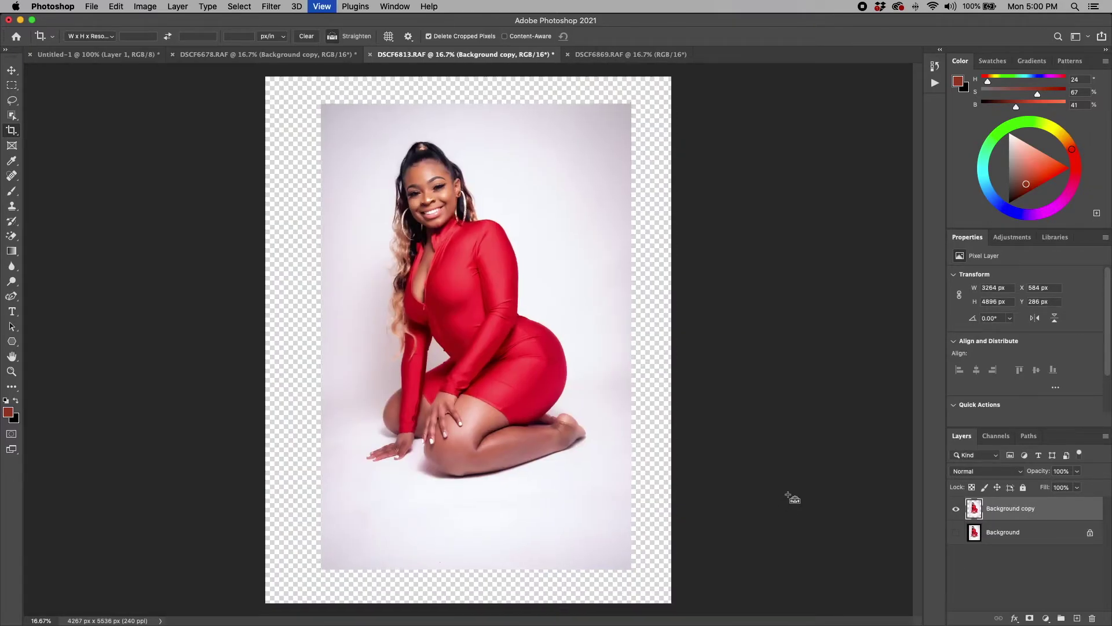
# Step: Select the full-height backdrop strip left of the model and stretch it outward to about 377% width to fill the left margin
pyautogui.press('super+minus')
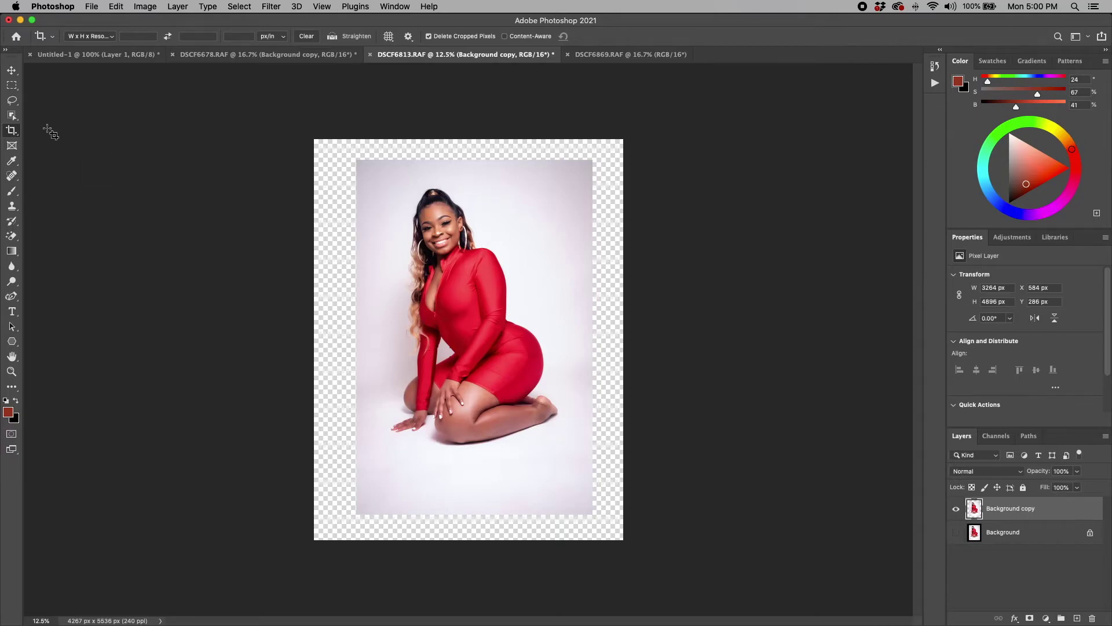
pyautogui.click(12, 85)
pyautogui.moveTo(313, 139); pyautogui.dragTo(388, 536)
pyautogui.press('super+t')
pyautogui.moveTo(314, 337); pyautogui.dragTo(95, 354)
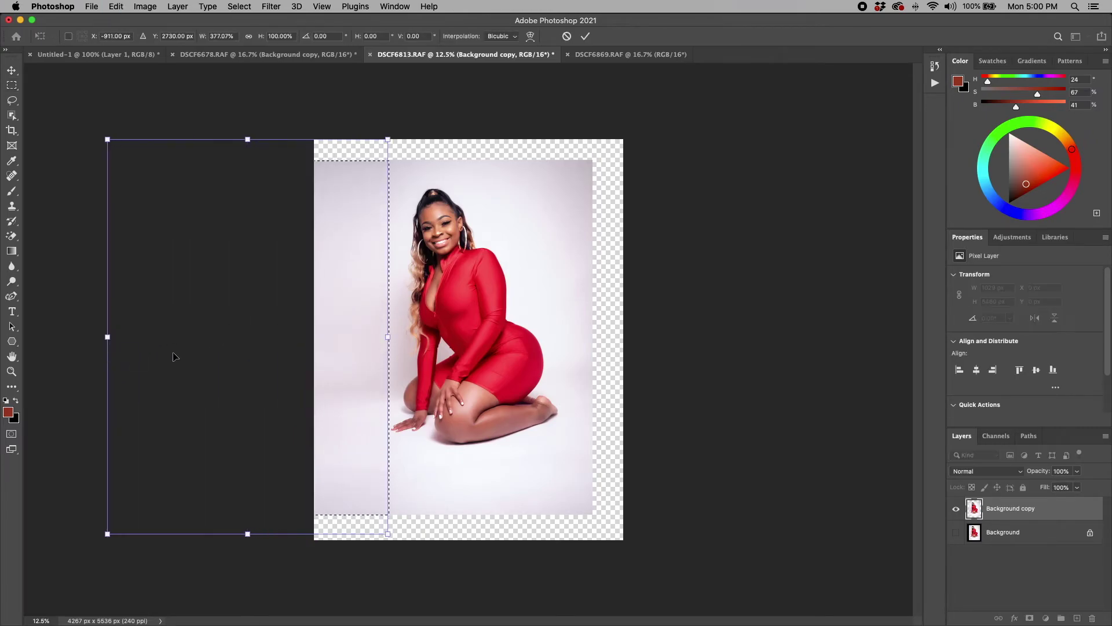
pyautogui.click(586, 36)
# Step: Select the full-width backdrop strip above the model's head and stretch it upward to about 218% height to fill the top margin
pyautogui.click(303, 119)
pyautogui.moveTo(303, 119); pyautogui.dragTo(654, 181)
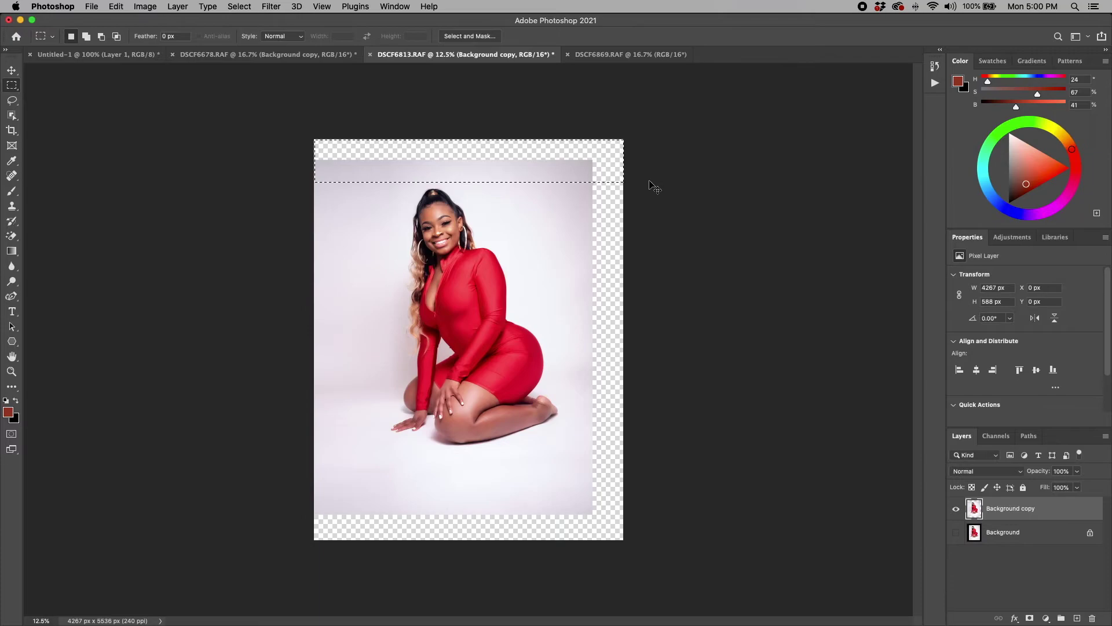
pyautogui.hotkey('ctrl', 't')
pyautogui.moveTo(469, 140); pyautogui.dragTo(471, 88)
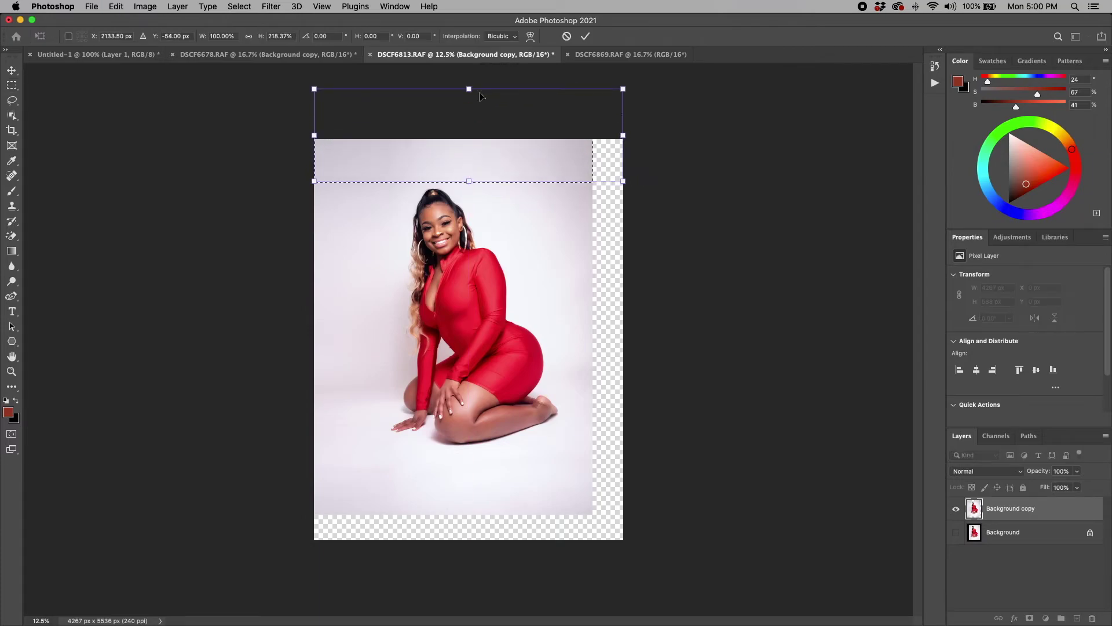
pyautogui.click(585, 36)
# Step: Select the full-height backdrop strip right of the model and stretch it outward to about 332% width to fill the right margin
pyautogui.moveTo(648, 118); pyautogui.dragTo(565, 562)
pyautogui.press('super+t')
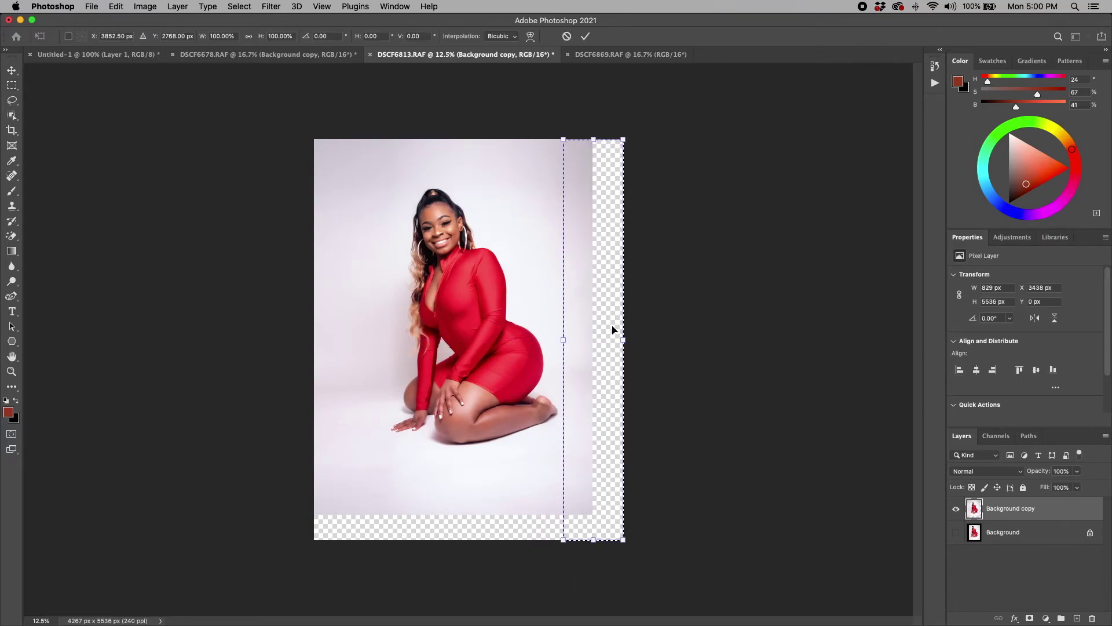
pyautogui.moveTo(623, 339); pyautogui.dragTo(760, 336)
pyautogui.click(586, 36)
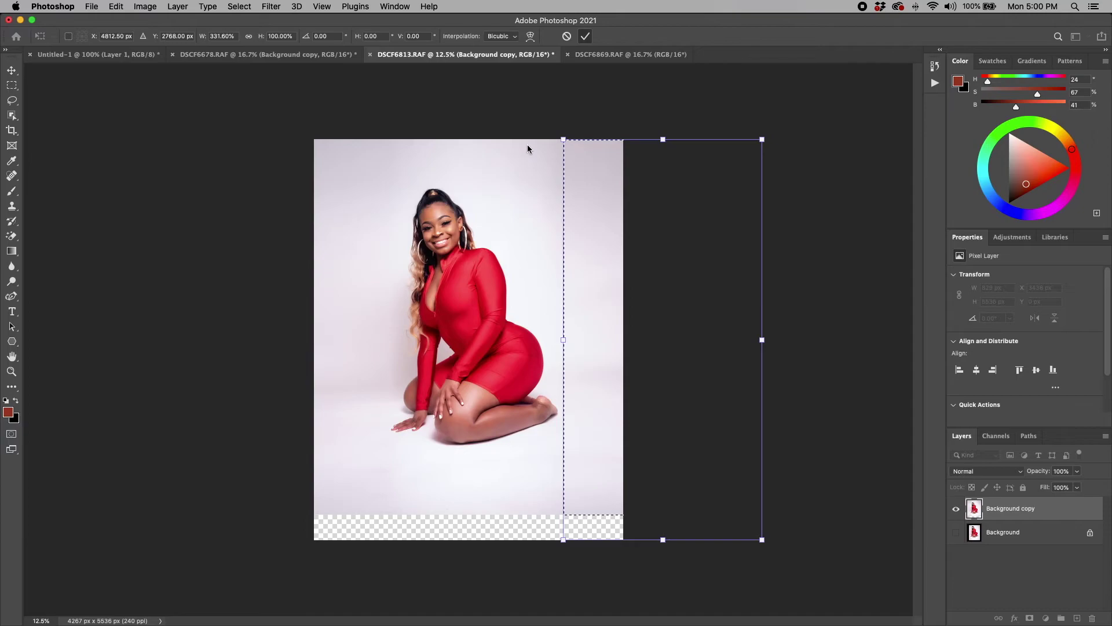
pyautogui.moveTo(274, 484); pyautogui.dragTo(653, 562)
pyautogui.rightClick(582, 435)
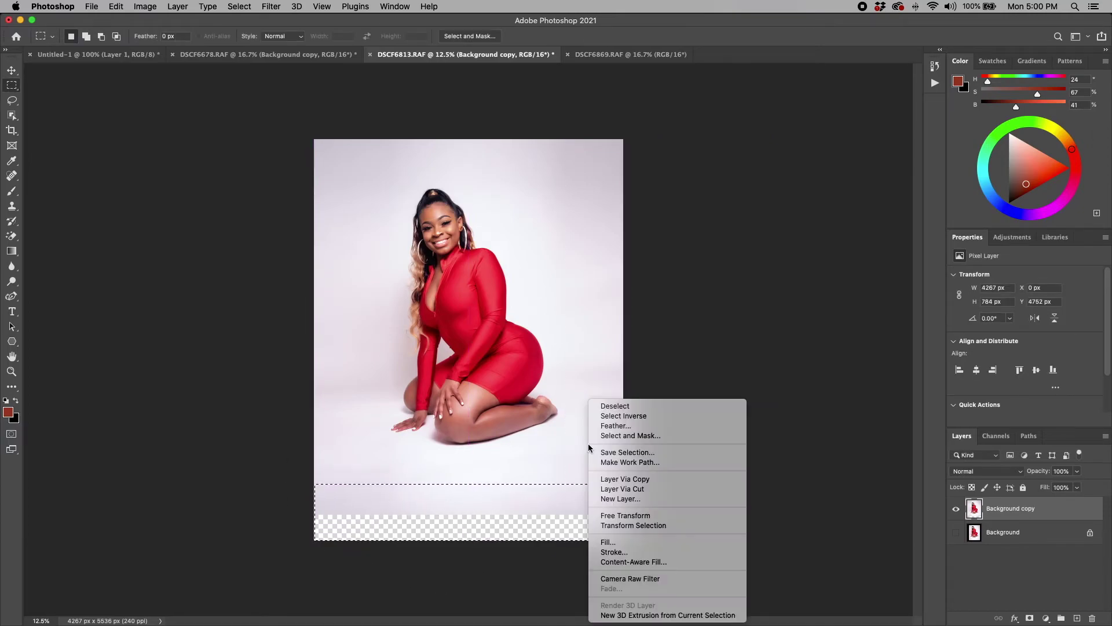
pyautogui.click(640, 525)
pyautogui.moveTo(470, 540); pyautogui.dragTo(469, 593)
pyautogui.moveTo(339, 525); pyautogui.dragTo(385, 542)
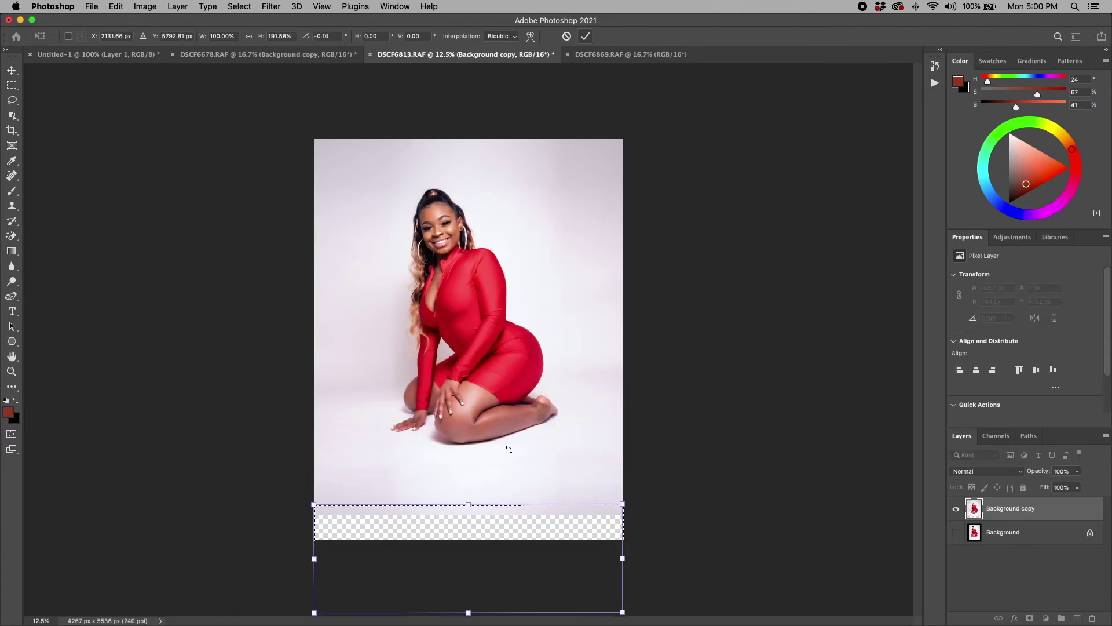
pyautogui.click(566, 36)
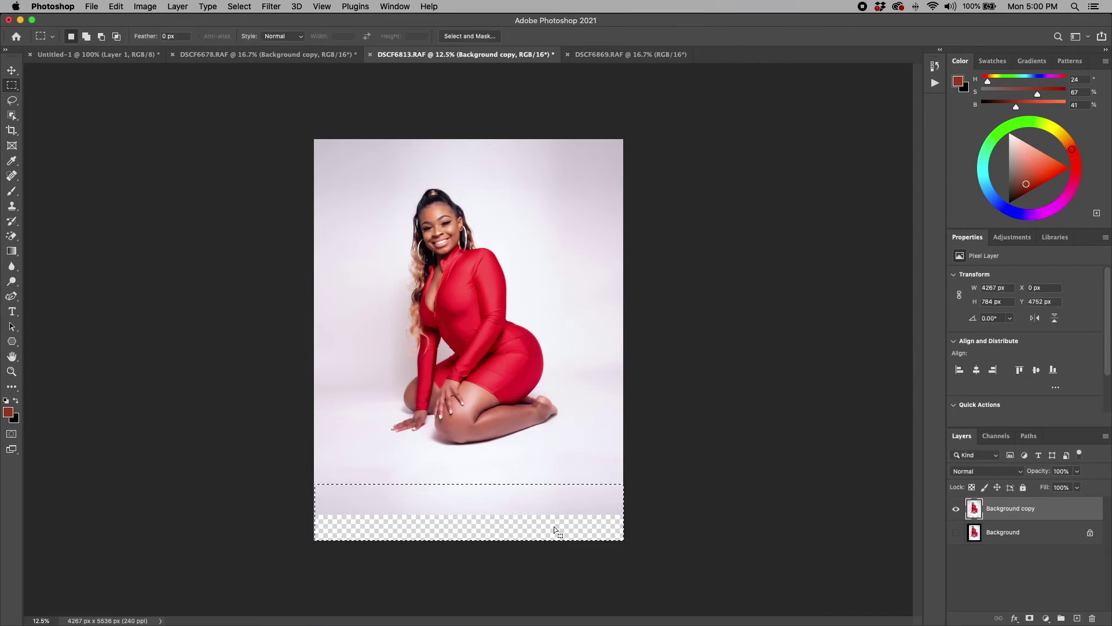
pyautogui.press('super+d')
# Step: Select the full-width floor strip below the model, stretch it downward to about 257% height to fill the bottom margin, and deselect
pyautogui.moveTo(264, 487); pyautogui.dragTo(633, 559)
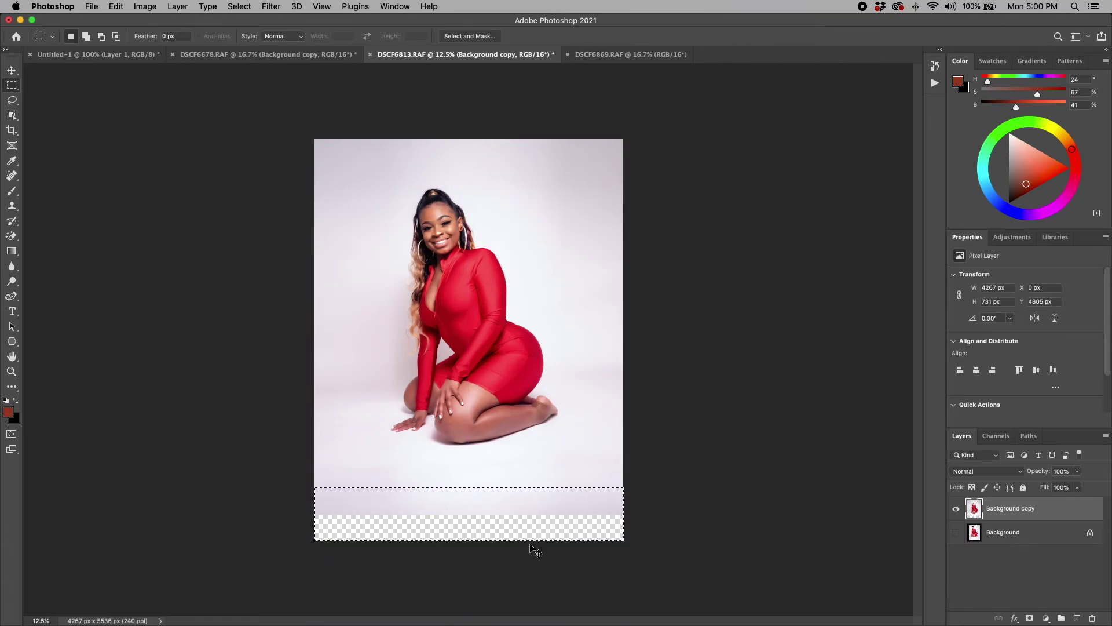
pyautogui.press('super+t')
pyautogui.moveTo(468, 538); pyautogui.dragTo(519, 595)
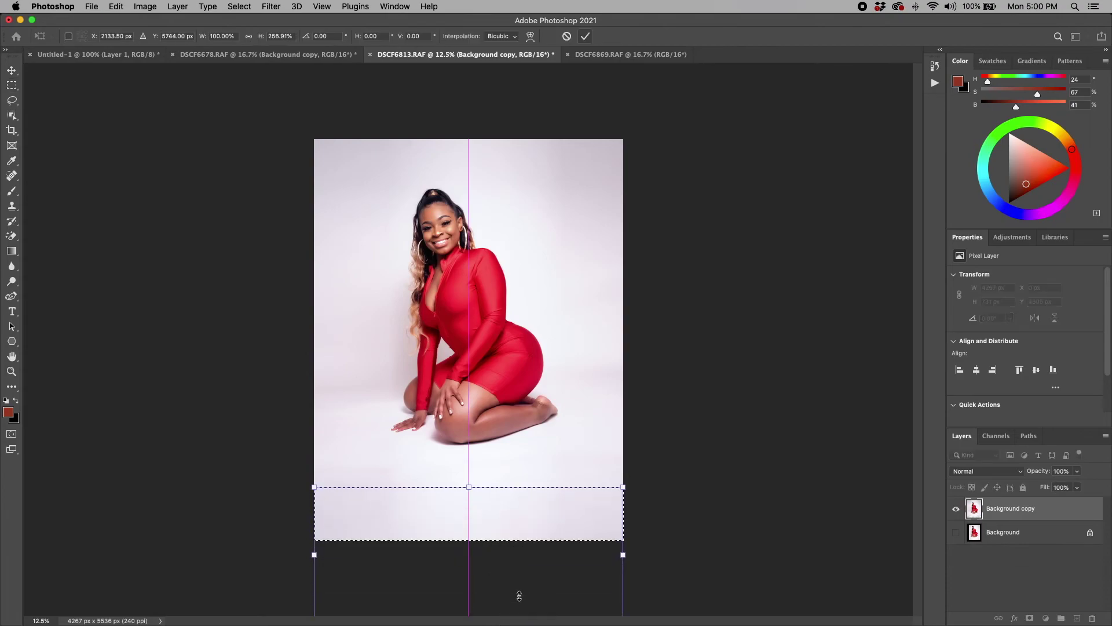
pyautogui.click(585, 36)
pyautogui.press('super+d')
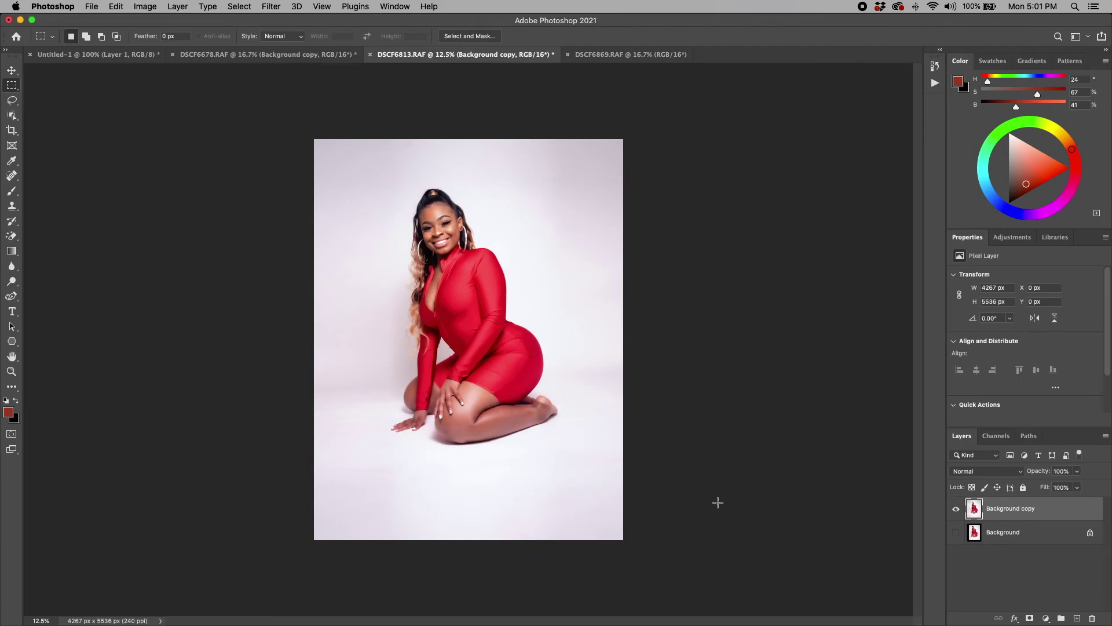
# Step: Heal the marks on the floor around the model and on the backdrop beside her with the Spot Healing Brush
pyautogui.click(14, 176)
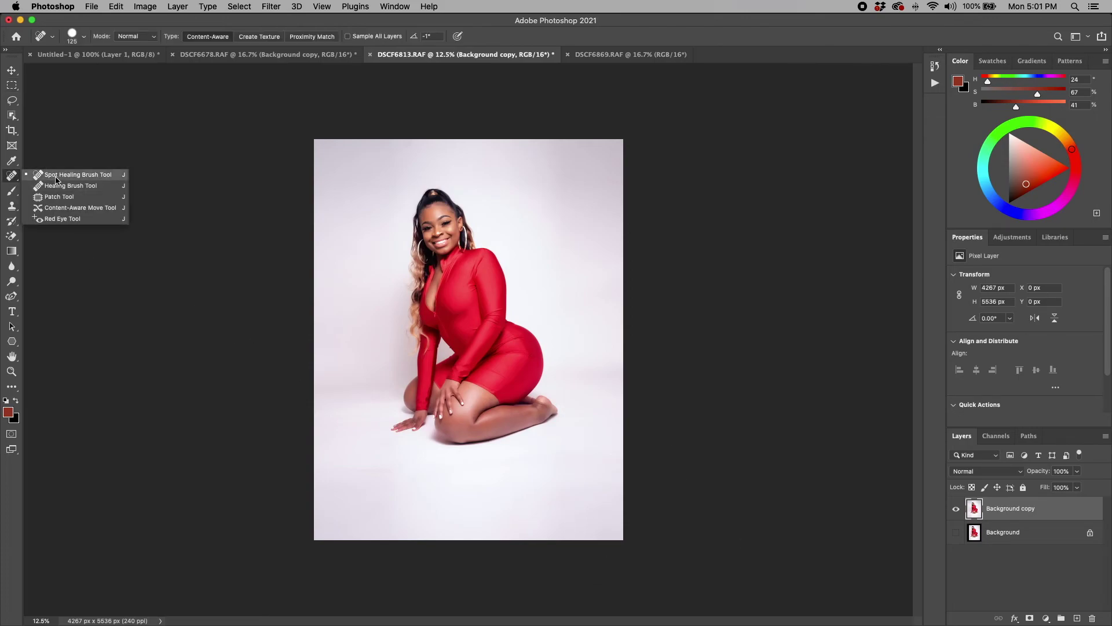
pyautogui.click(56, 176)
pyautogui.click(353, 441)
pyautogui.click(376, 400)
pyautogui.click(366, 470)
pyautogui.click(550, 457)
pyautogui.click(605, 389)
pyautogui.click(593, 319)
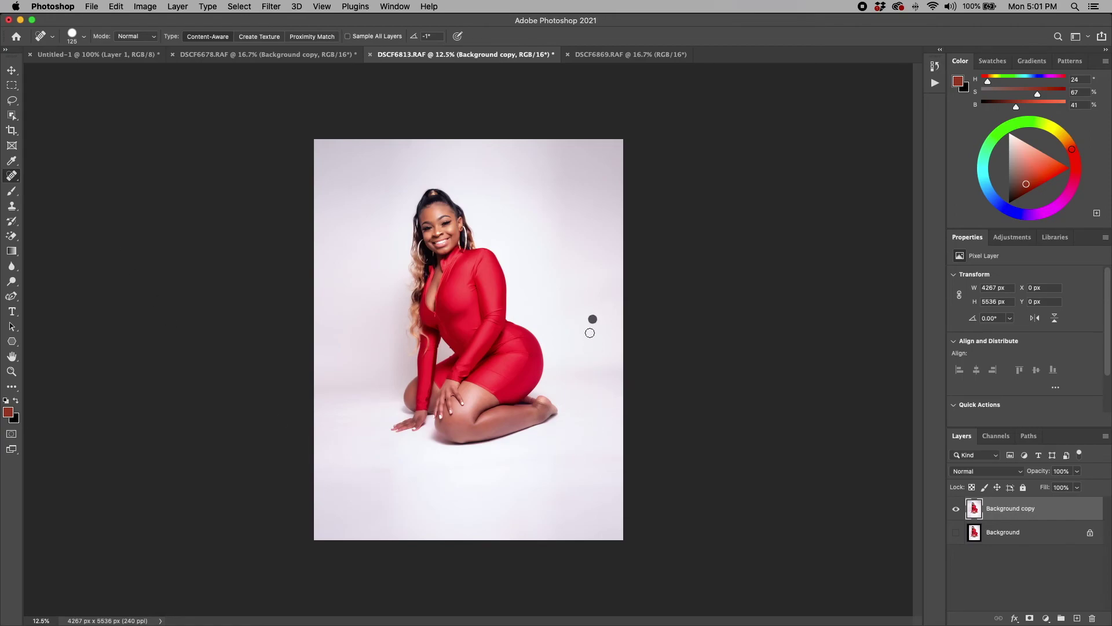
pyautogui.click(493, 457)
pyautogui.click(458, 509)
pyautogui.click(360, 472)
pyautogui.click(366, 408)
pyautogui.click(439, 504)
pyautogui.click(410, 501)
pyautogui.press('super+equal')
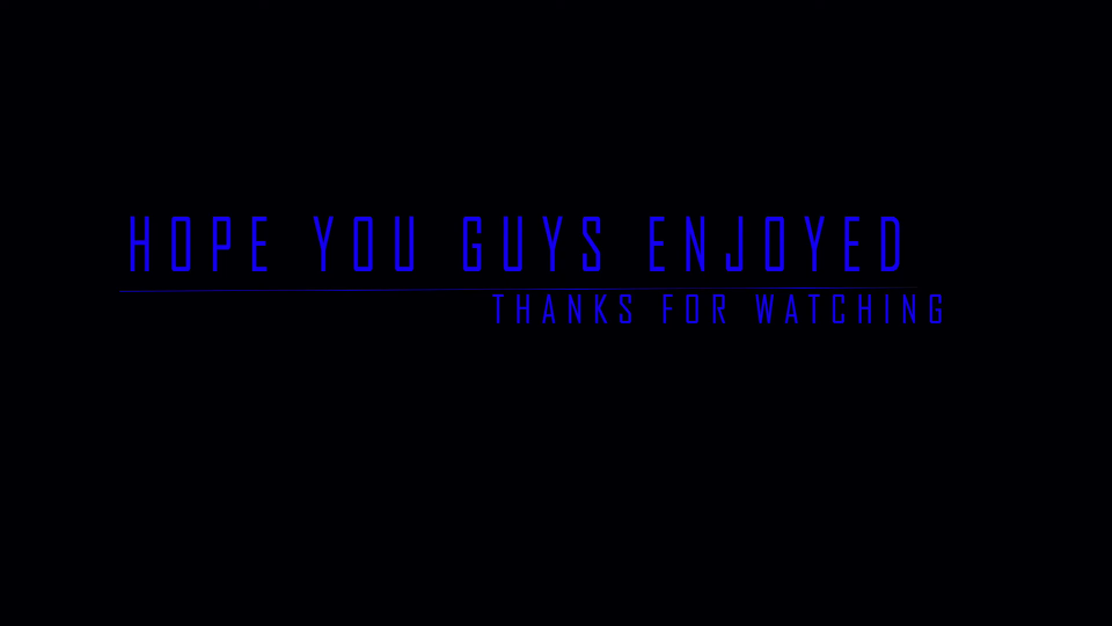